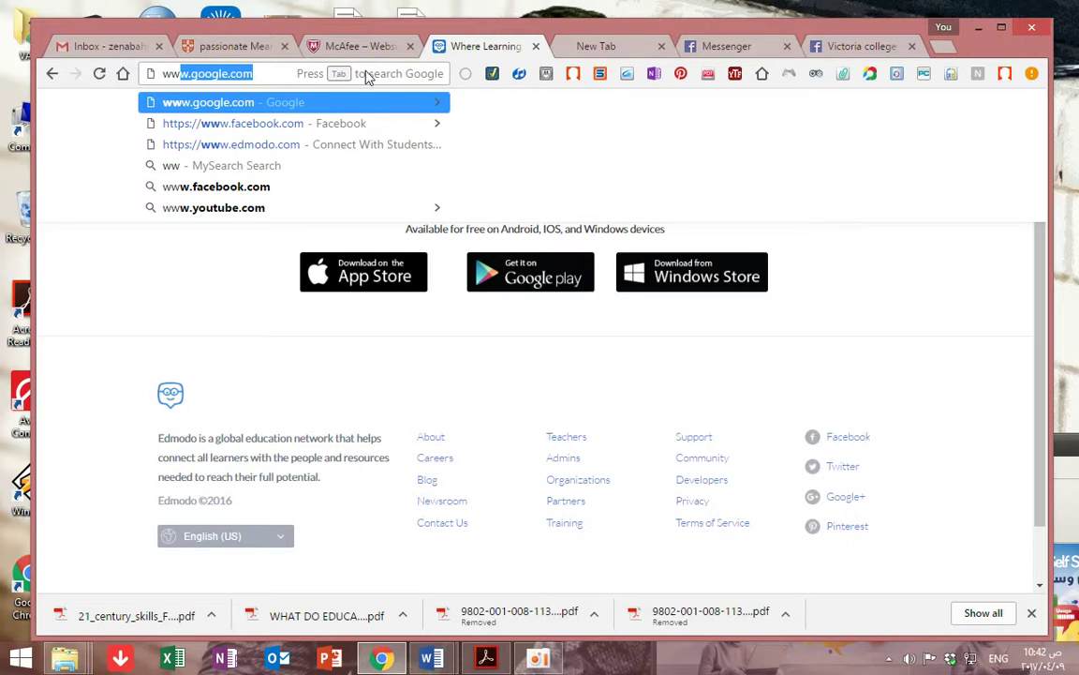
key(Return)
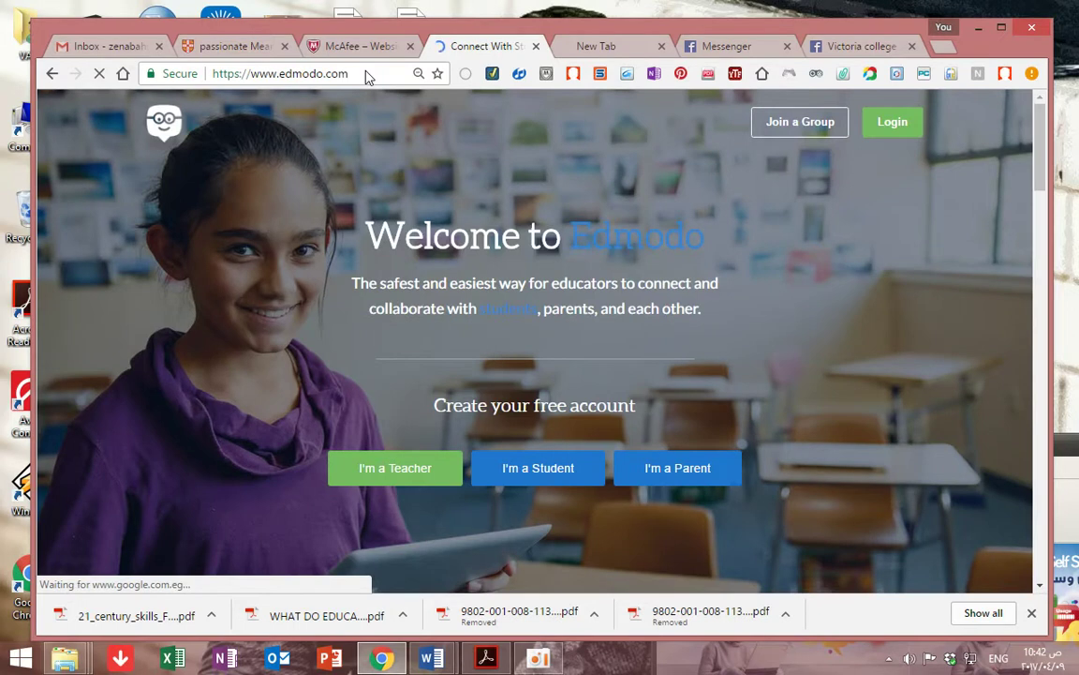
click(555, 661)
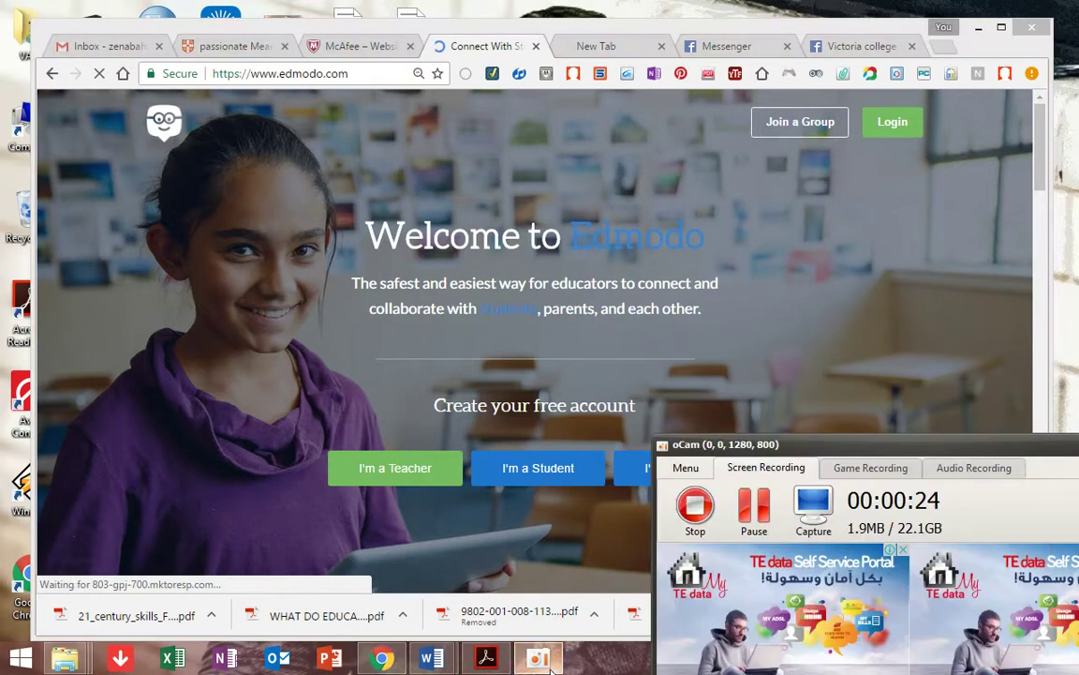
click(974, 236)
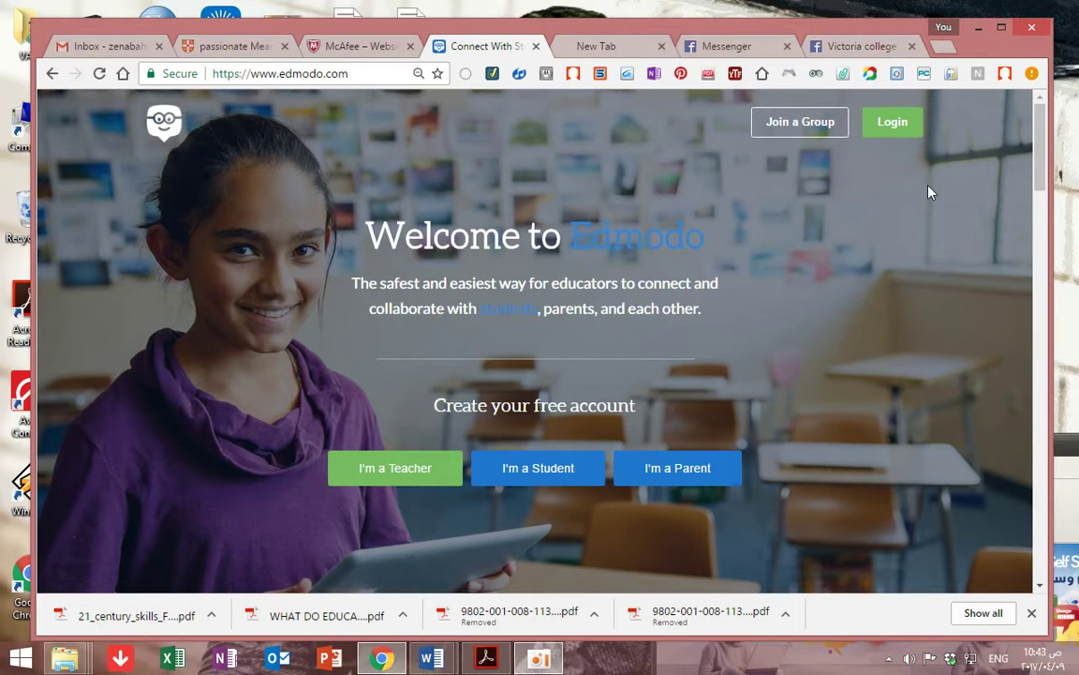
Submit the class group code under Join a Group to reach the 1(G&E) join page
click(791, 133)
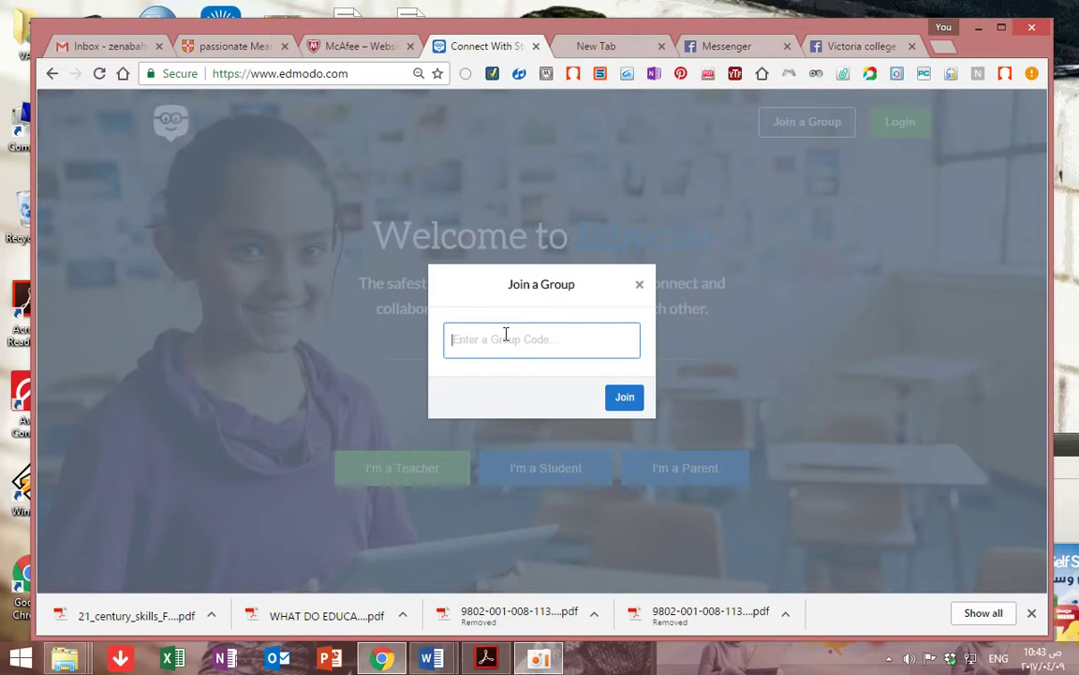
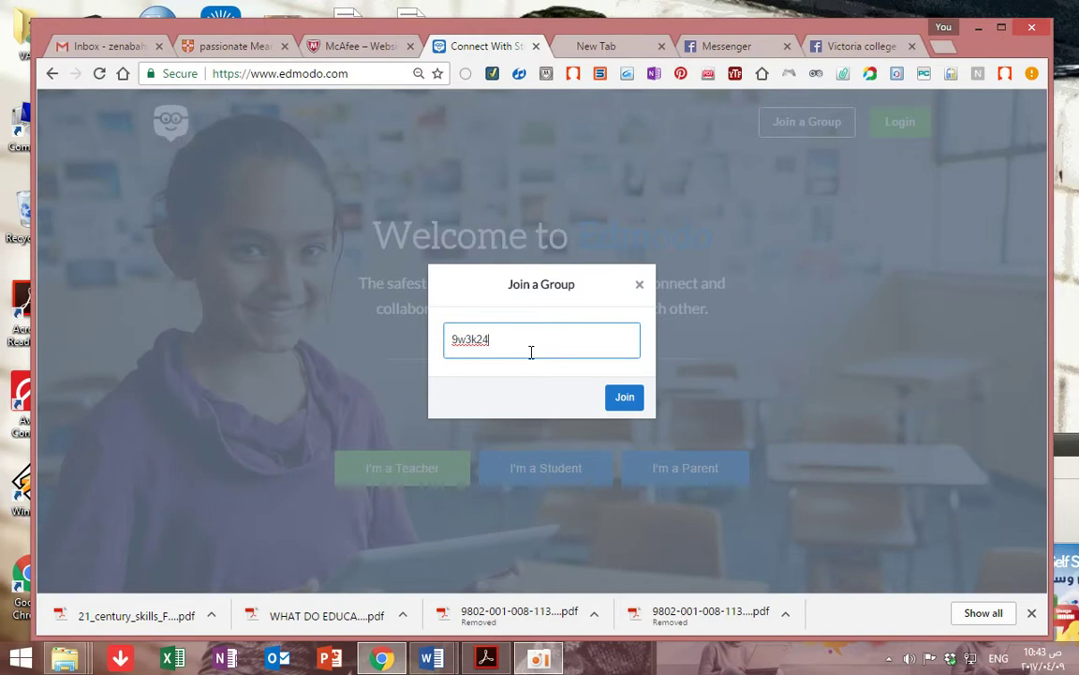
click(621, 403)
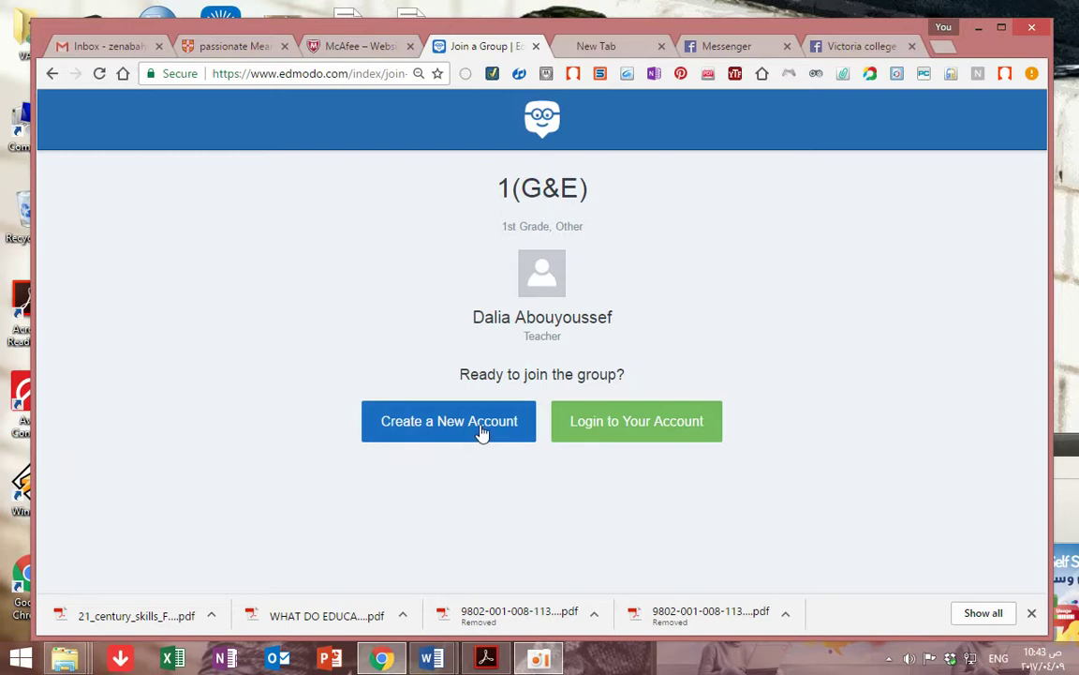
Create a new Student account and enter the student's first and last name
click(482, 431)
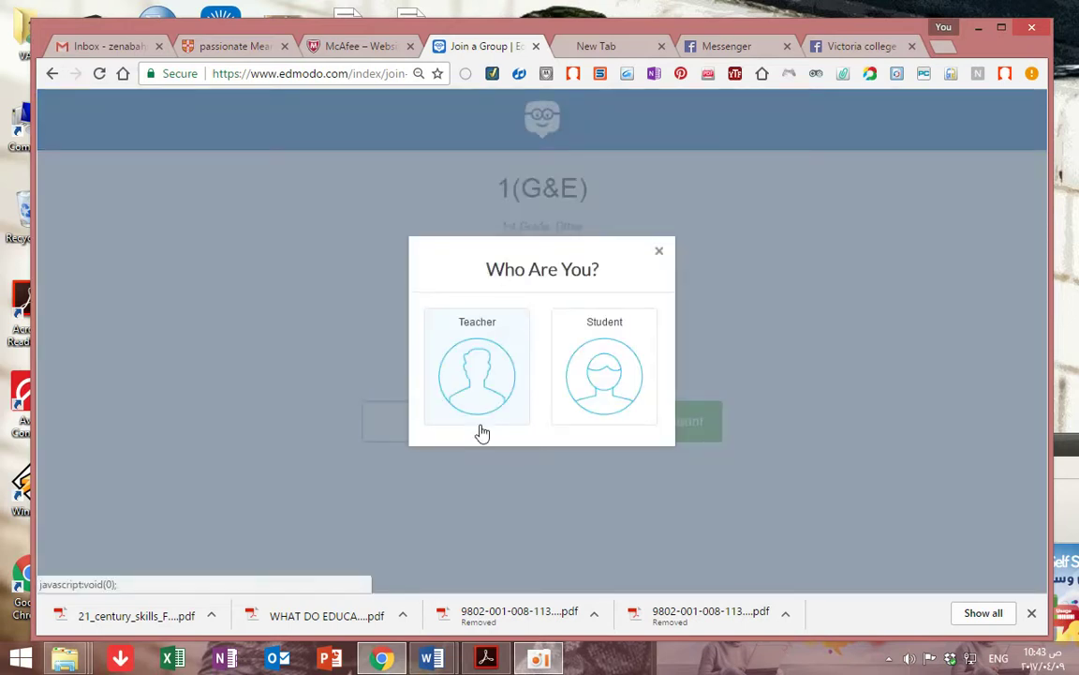
click(606, 390)
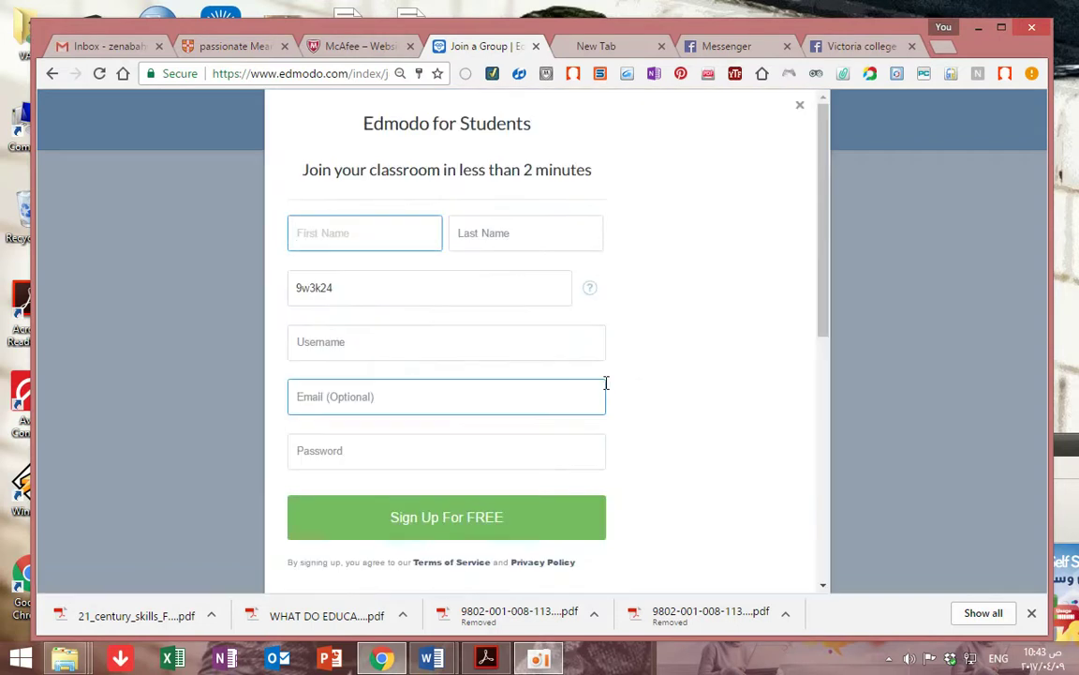
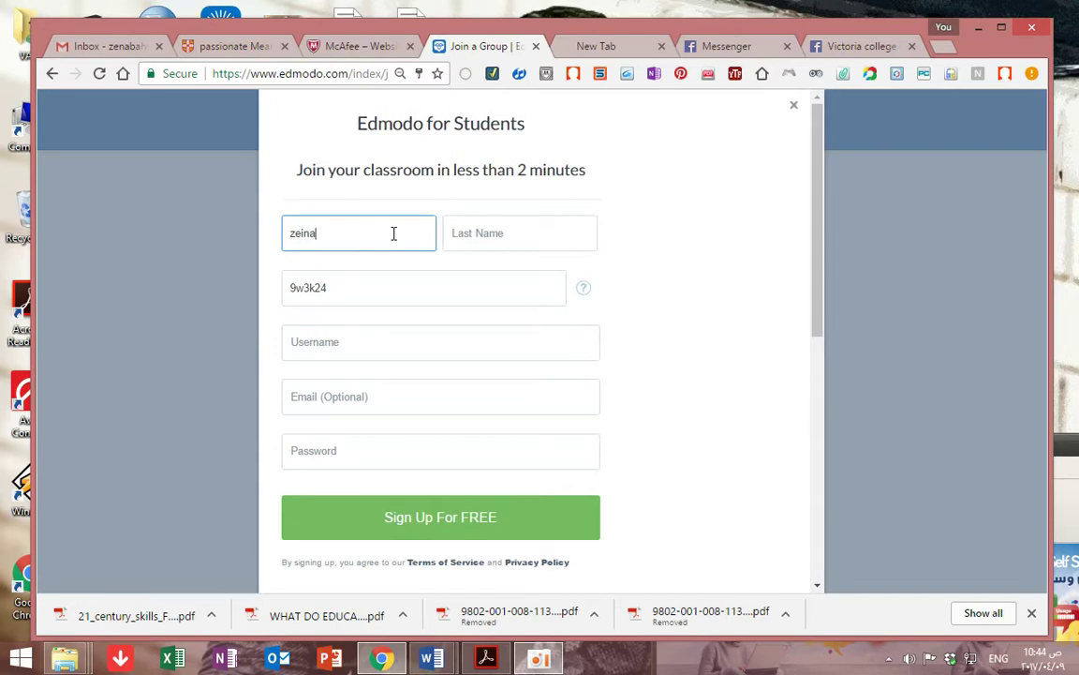
click(481, 236)
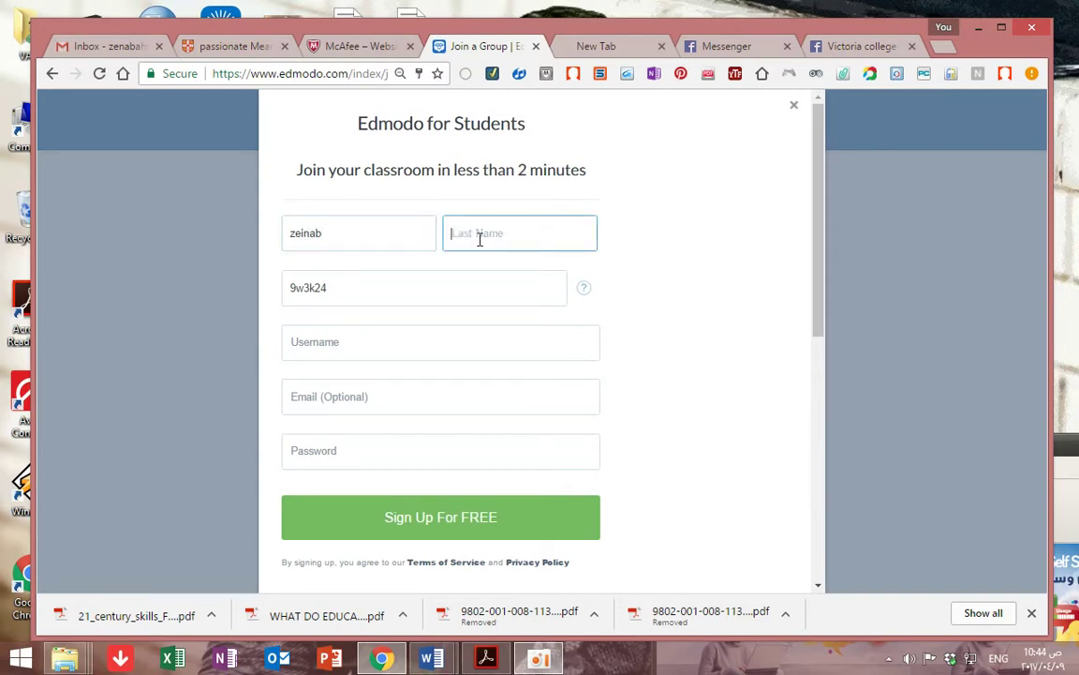
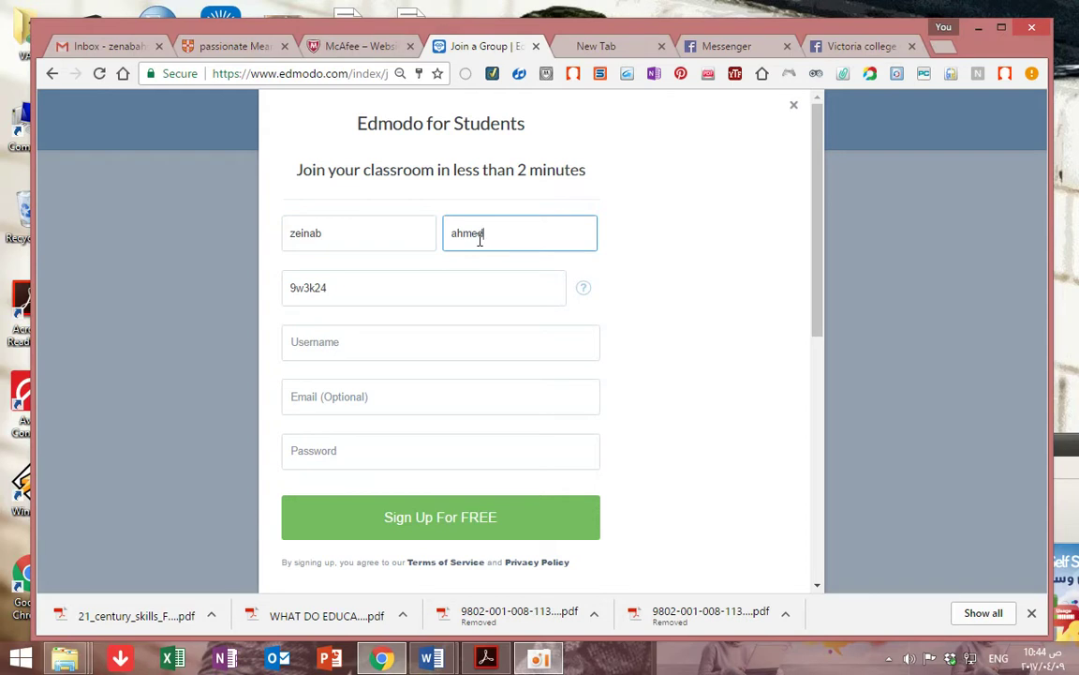
click(441, 301)
click(408, 345)
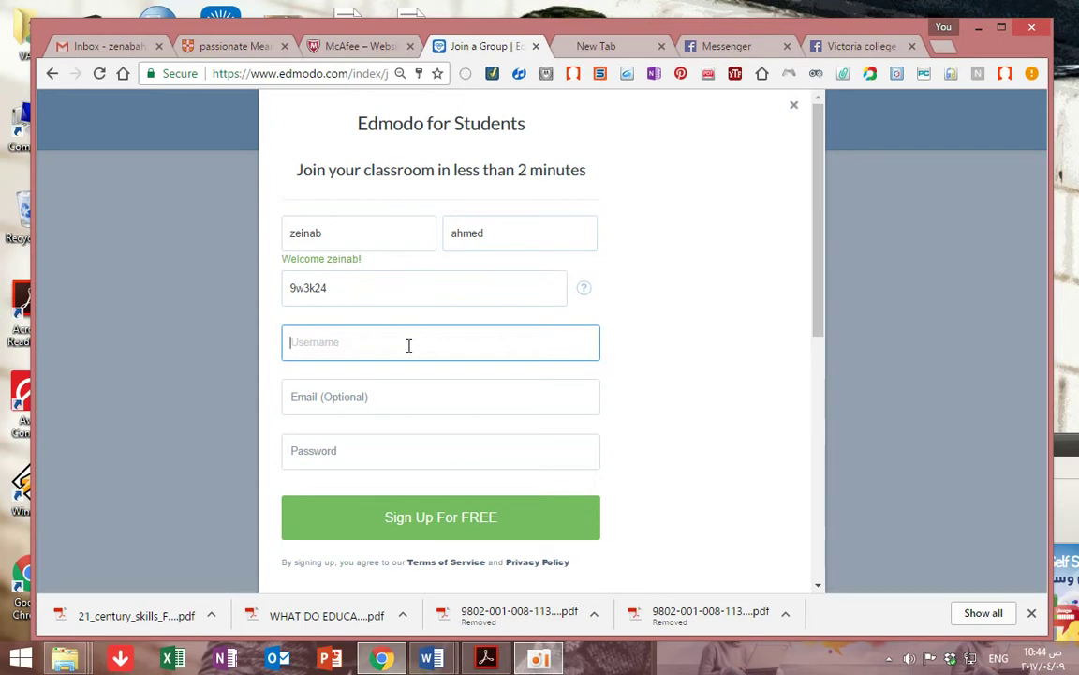
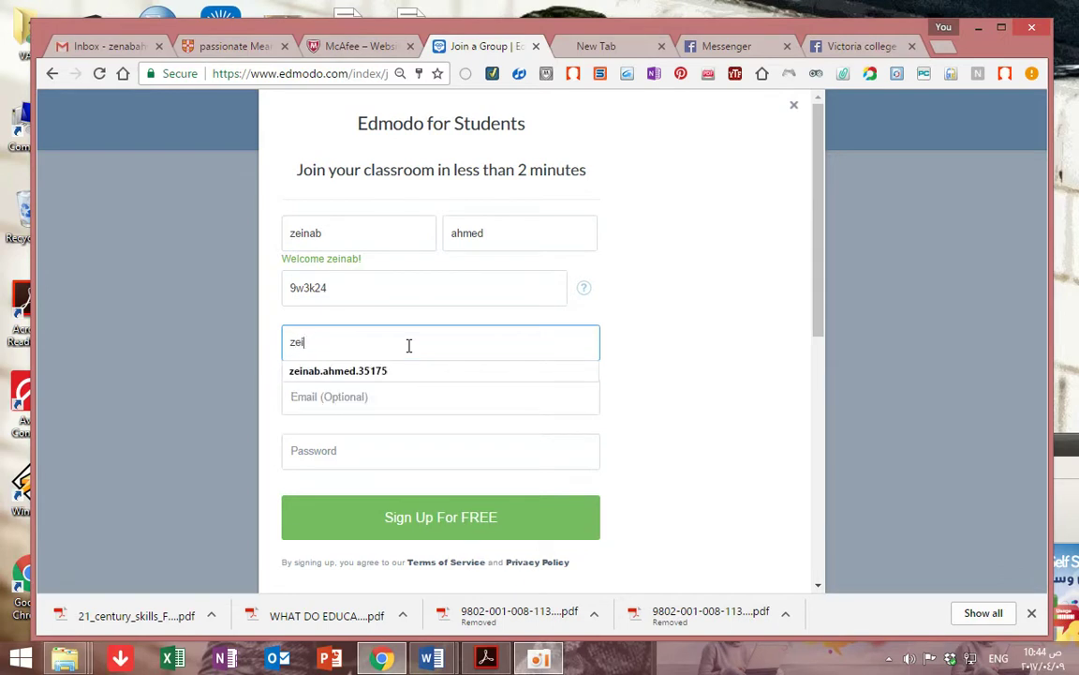
Enter a username built from the student's names, which is flagged 'Must use letters and numbers'
key(Down)
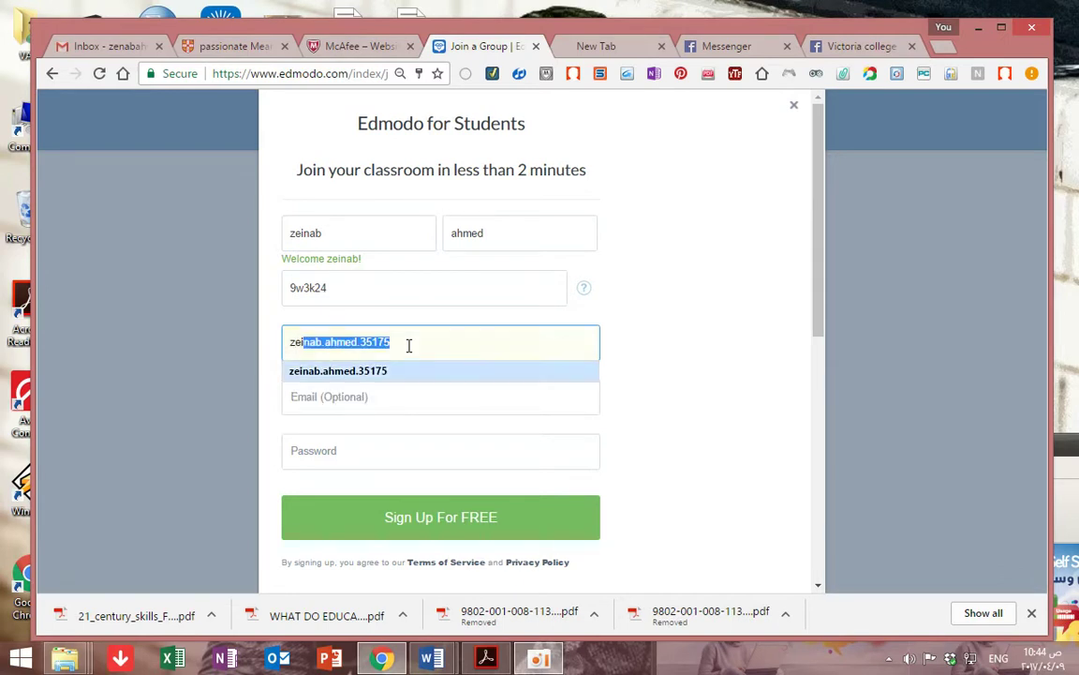
key(Return)
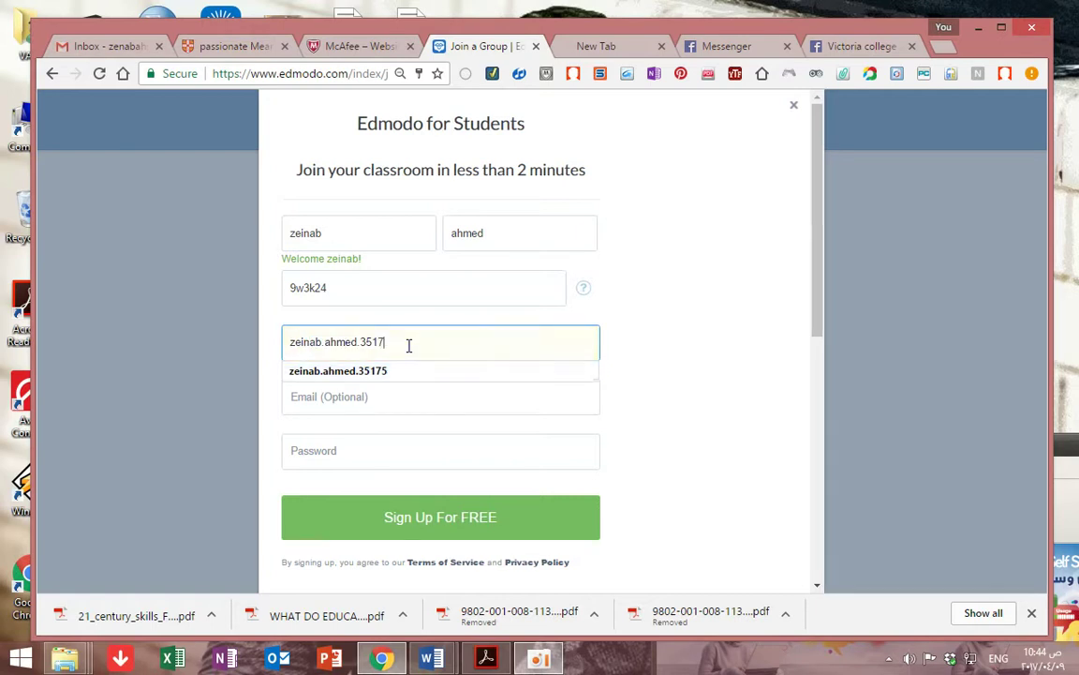
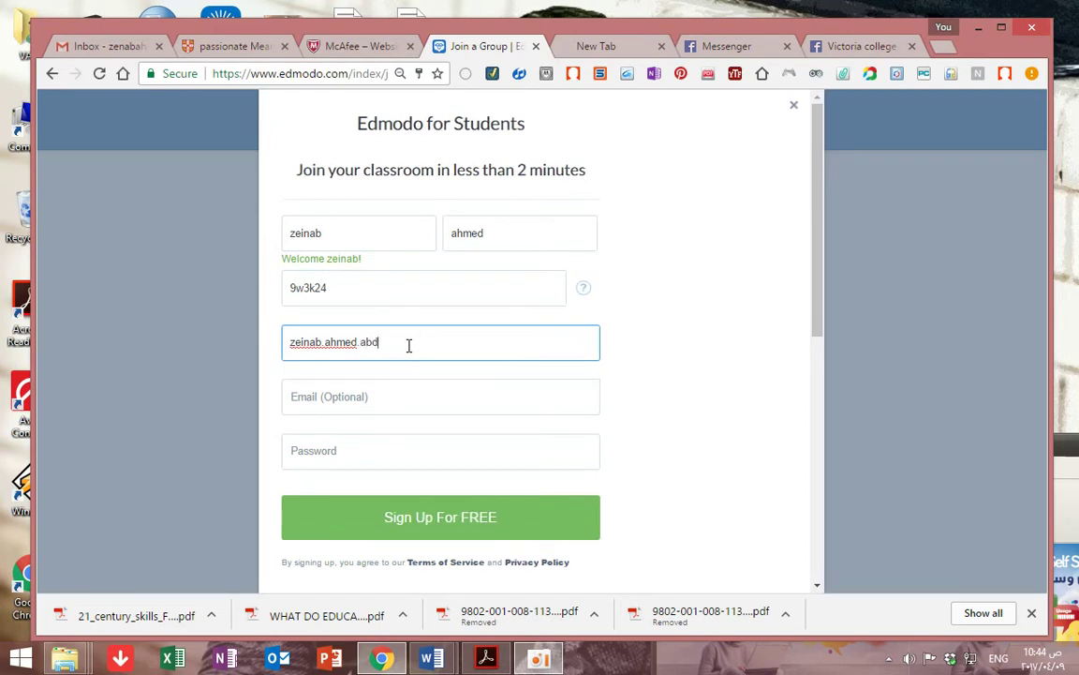
click(400, 392)
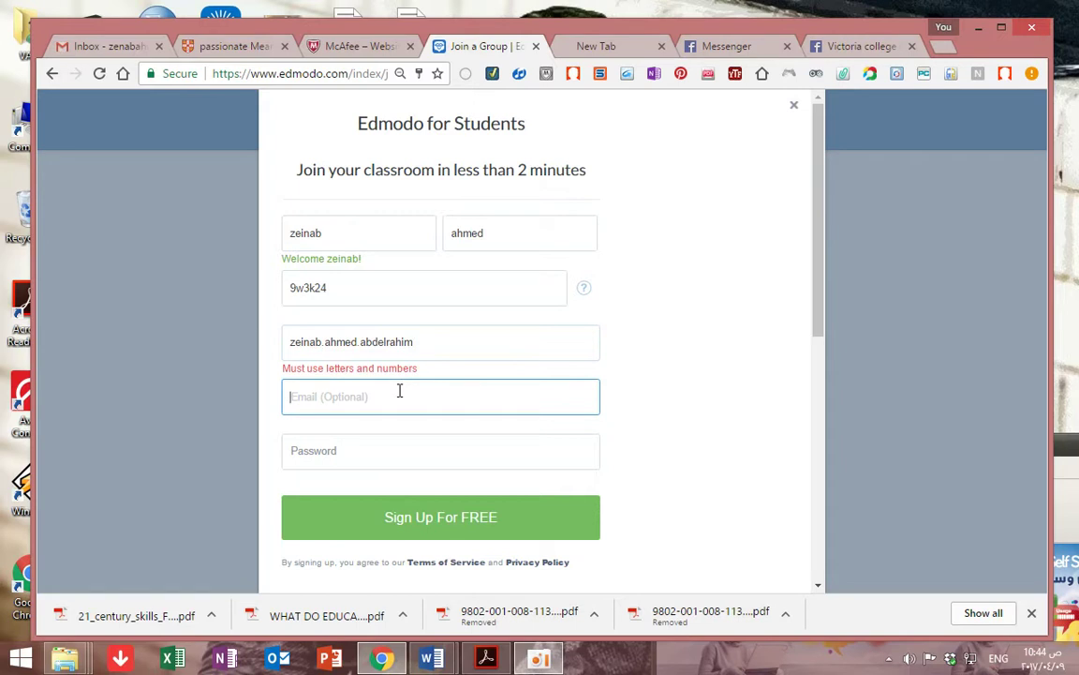
Replace the dots between the name parts in the username with underscores
click(427, 339)
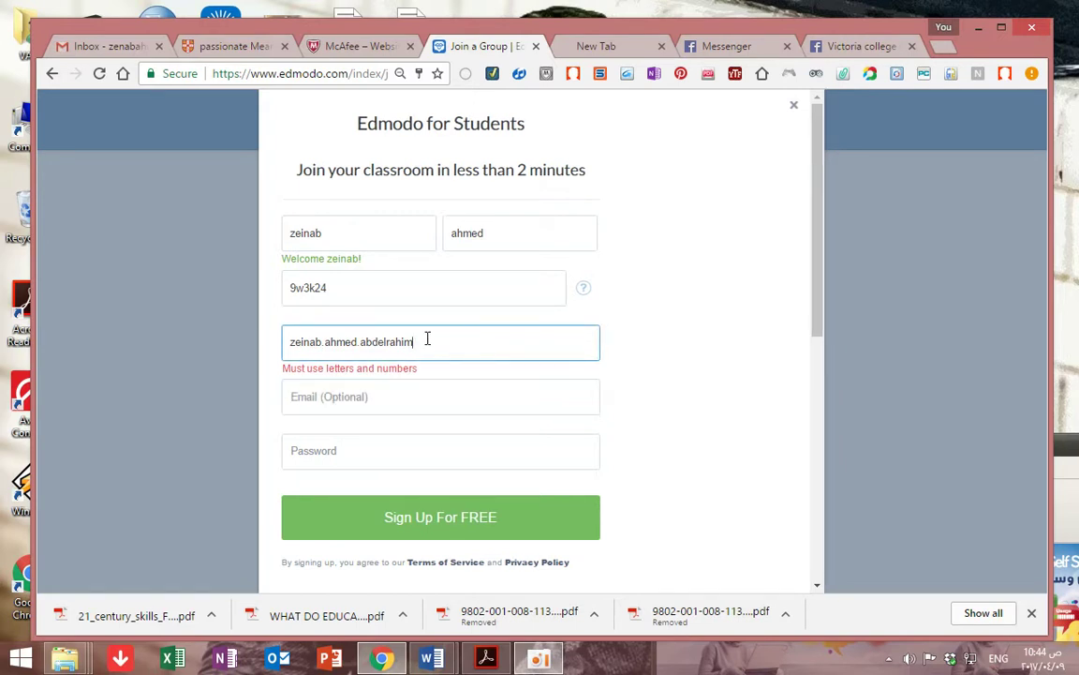
click(324, 340)
key(BackSpace)
text(_)
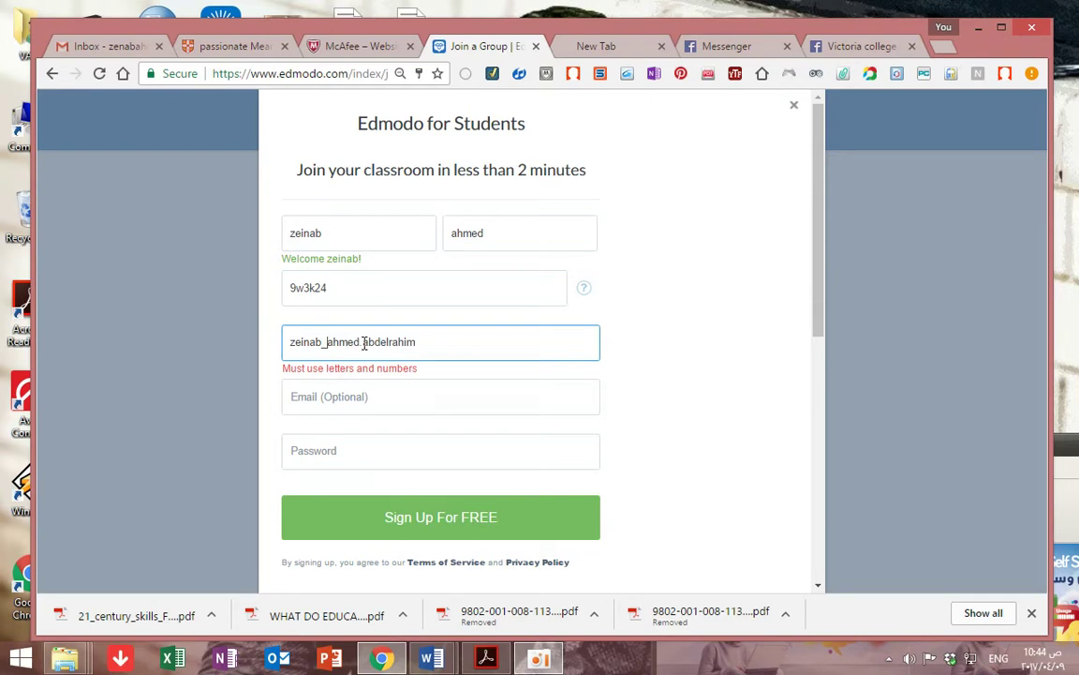
click(365, 342)
text(_)
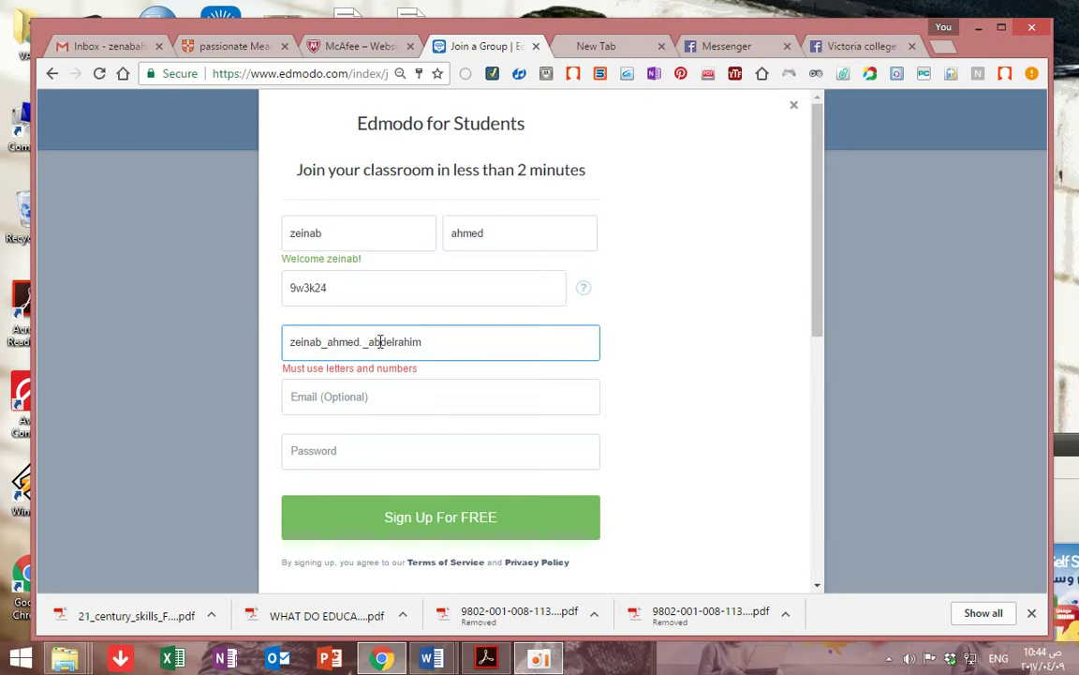
click(422, 386)
Extend the username and remove the last dot until it shows 'Username available!'
click(430, 342)
text(_)
text(g)
text(smail)
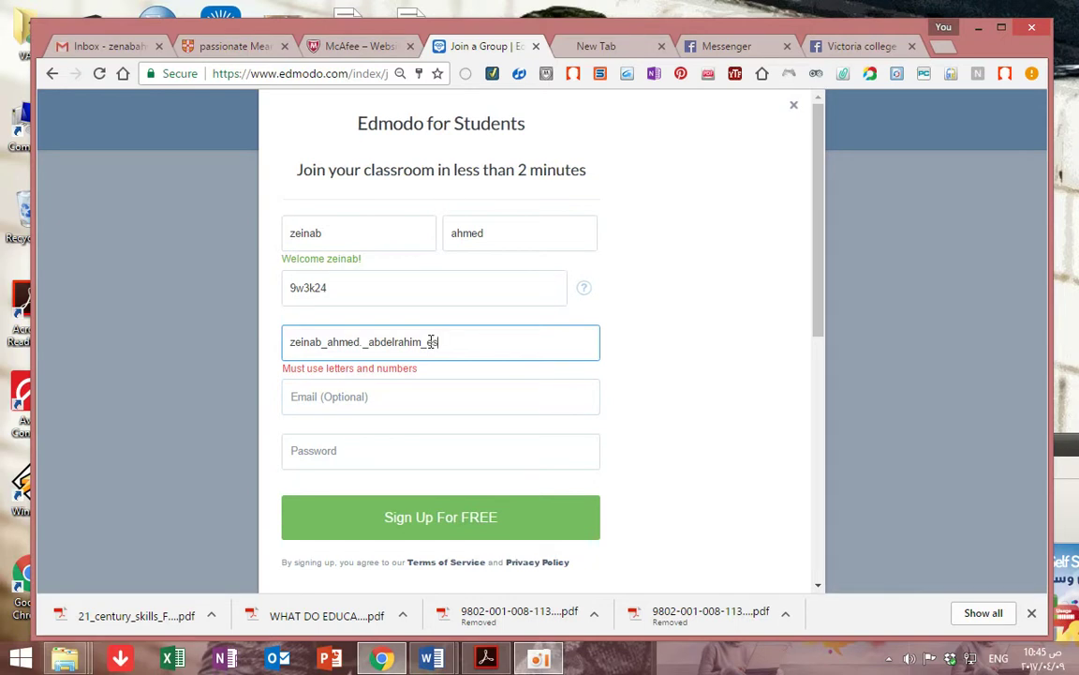
click(427, 397)
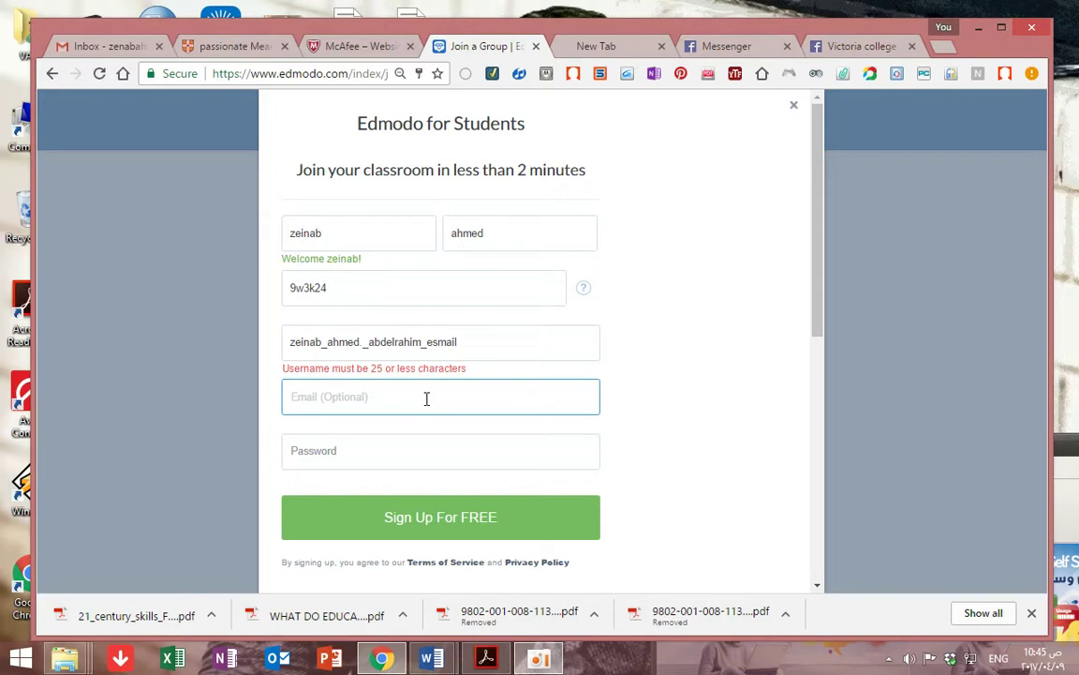
click(364, 342)
key(BackSpace)
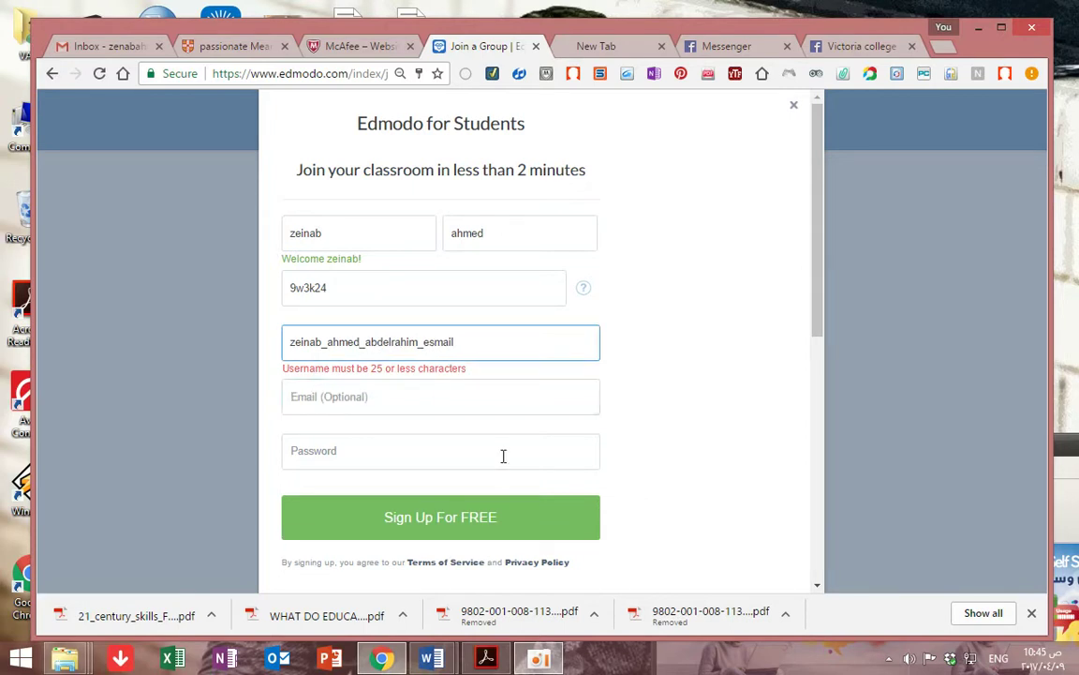
click(551, 661)
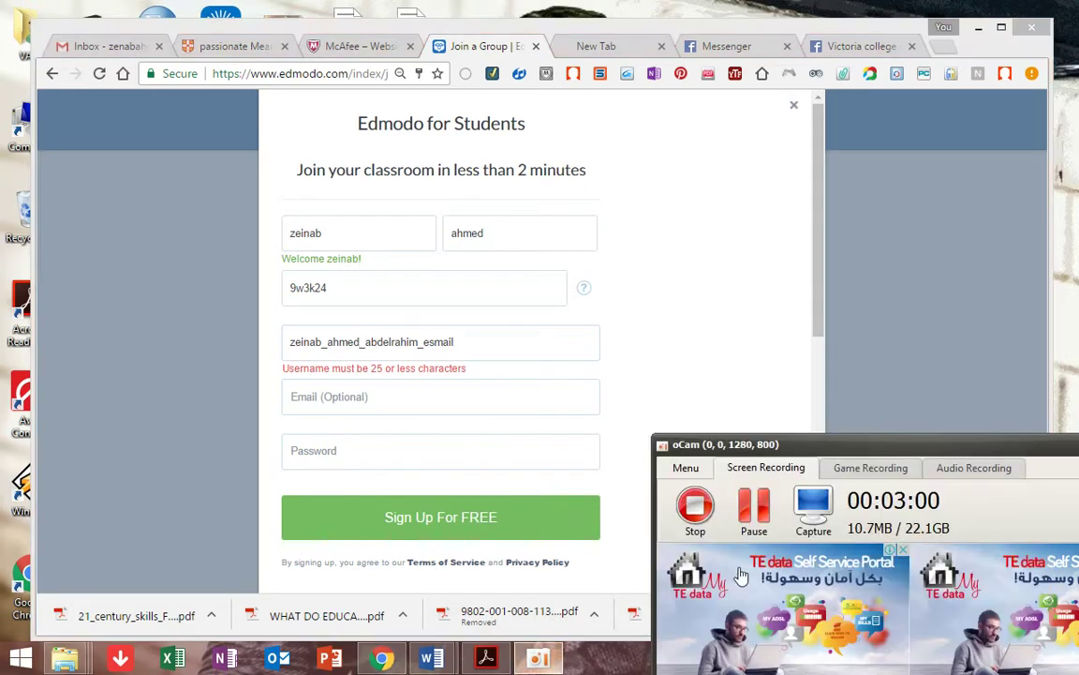
click(754, 510)
click(754, 510)
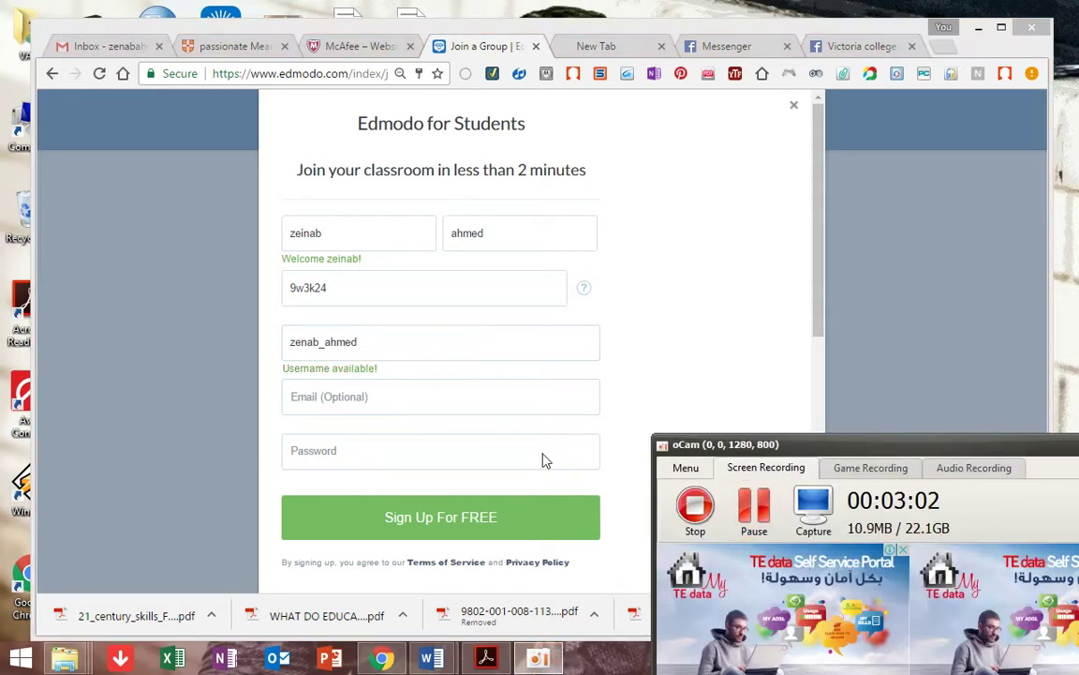
click(489, 450)
click(369, 405)
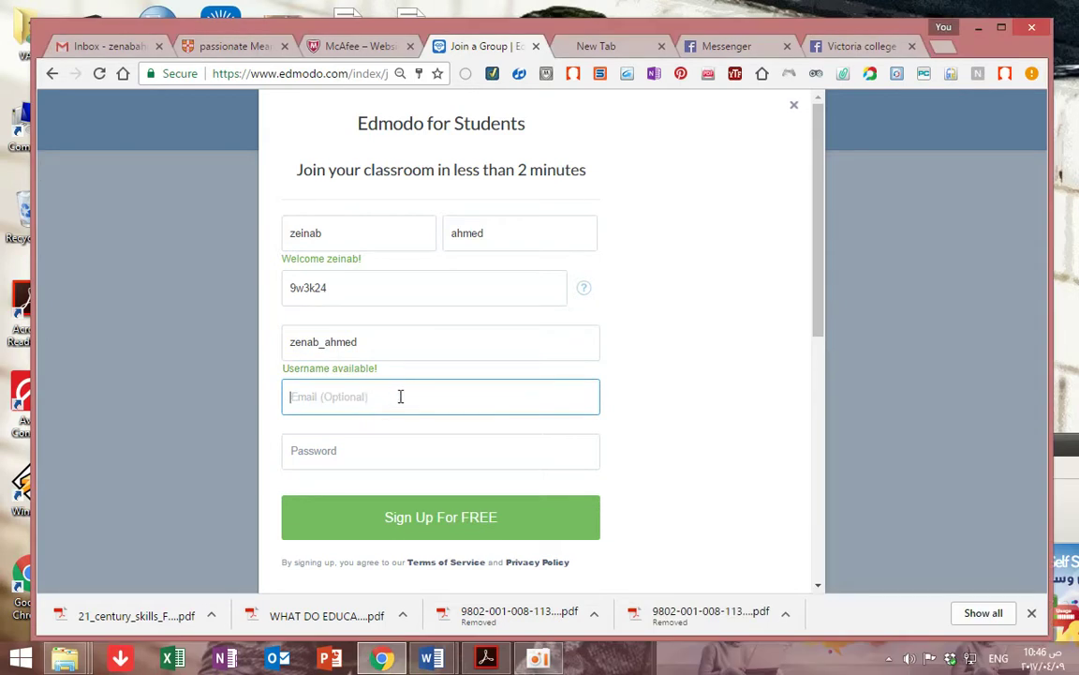
Enter an account password rated 'Okay' and sign up for the free account
click(333, 452)
text(***)
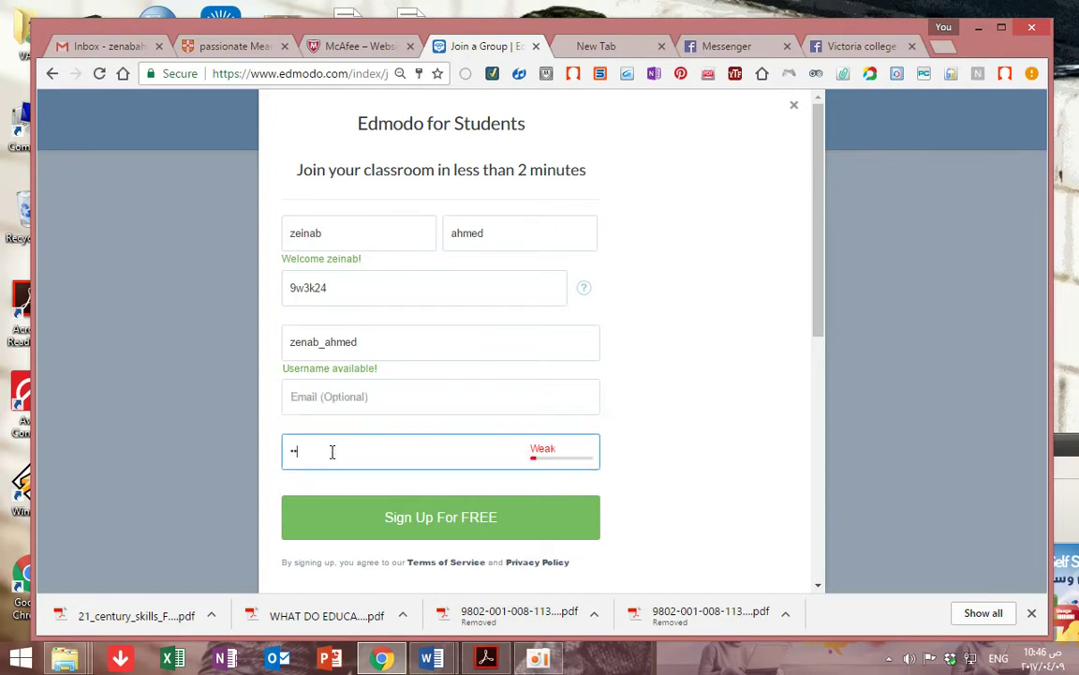
text(*)
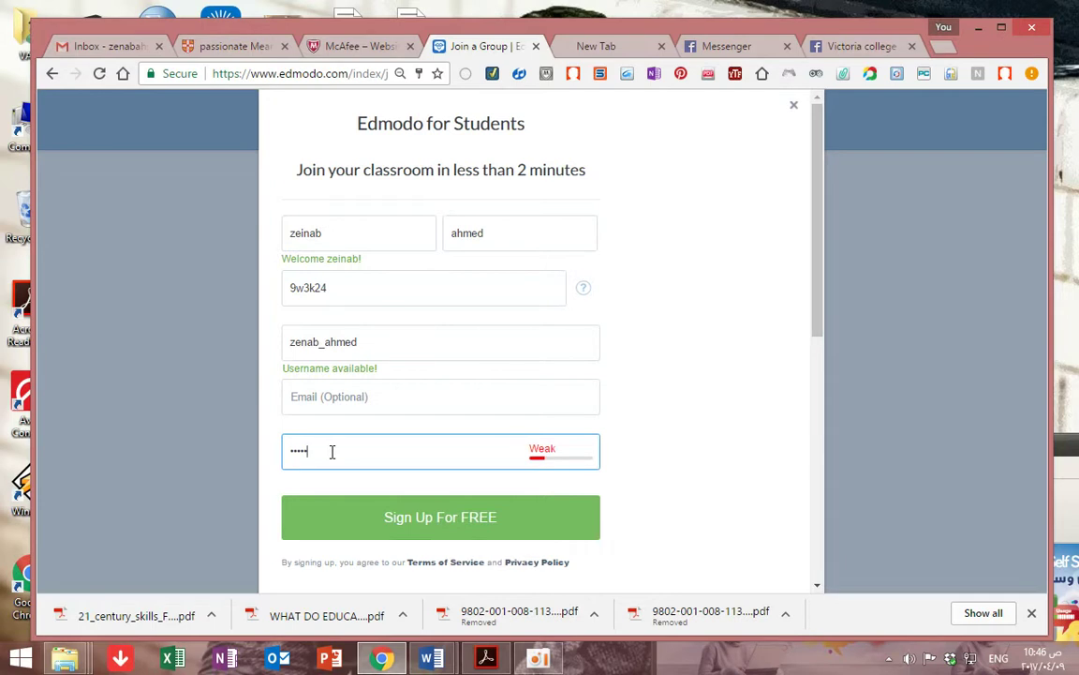
text(****)
click(380, 534)
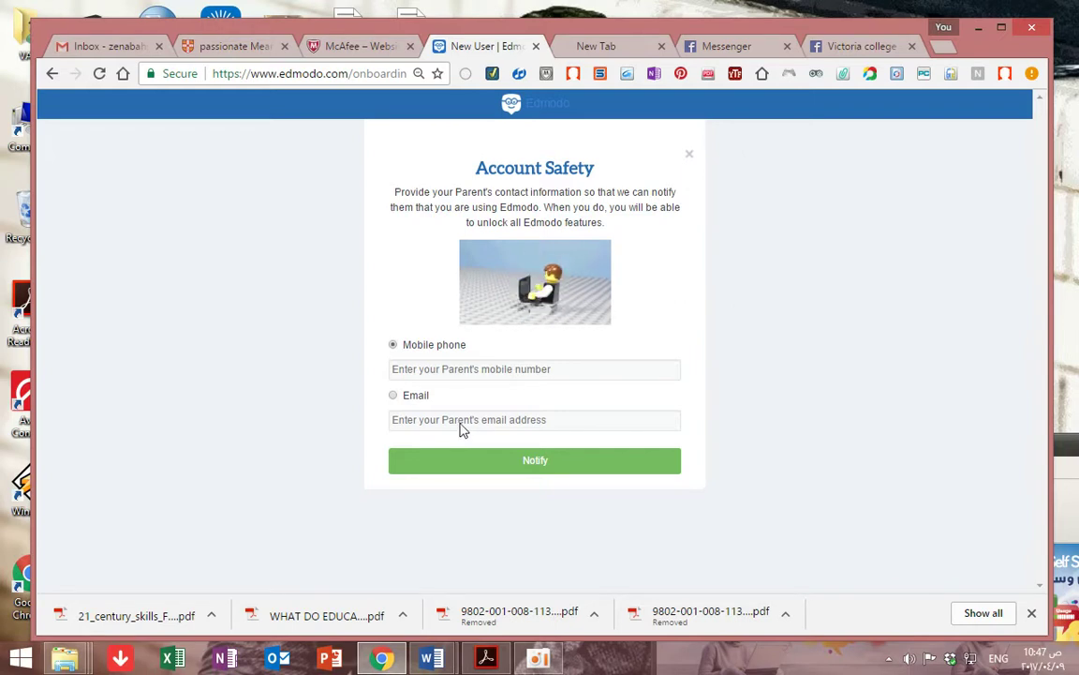
Enter the parent's mobile number, correct it after the error, and notify the parent
click(454, 369)
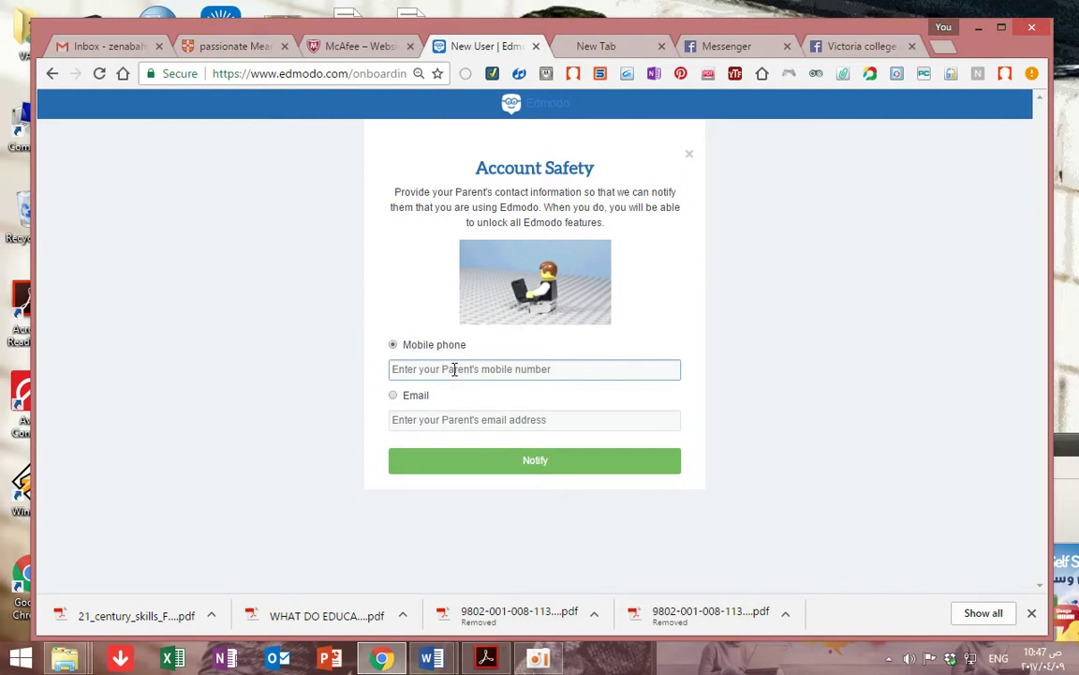
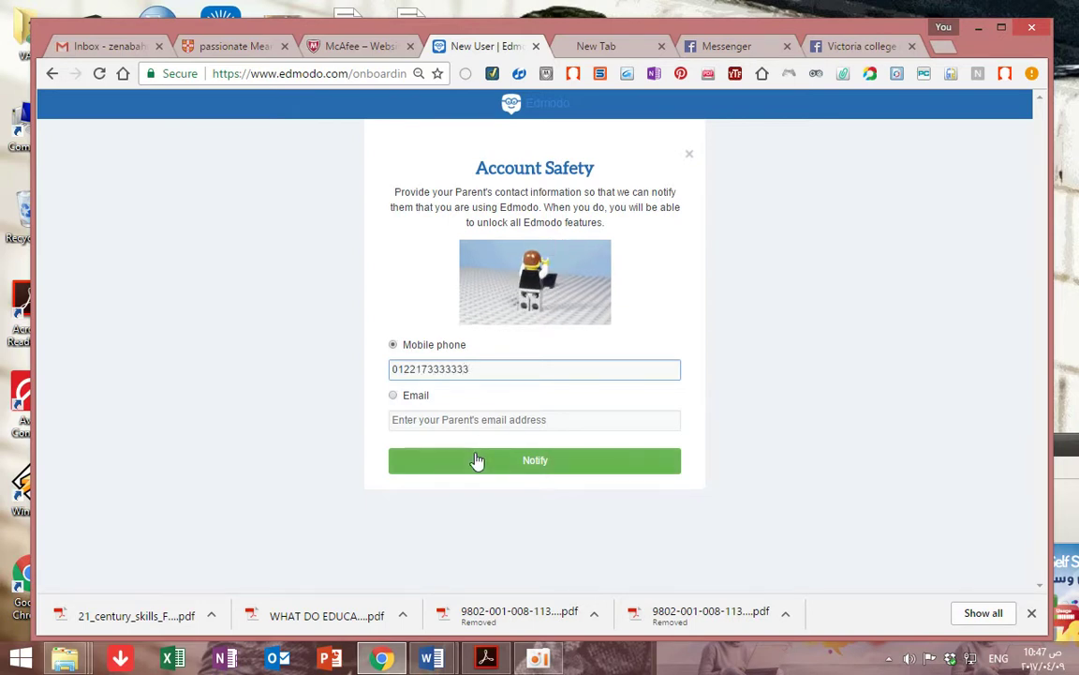
click(499, 465)
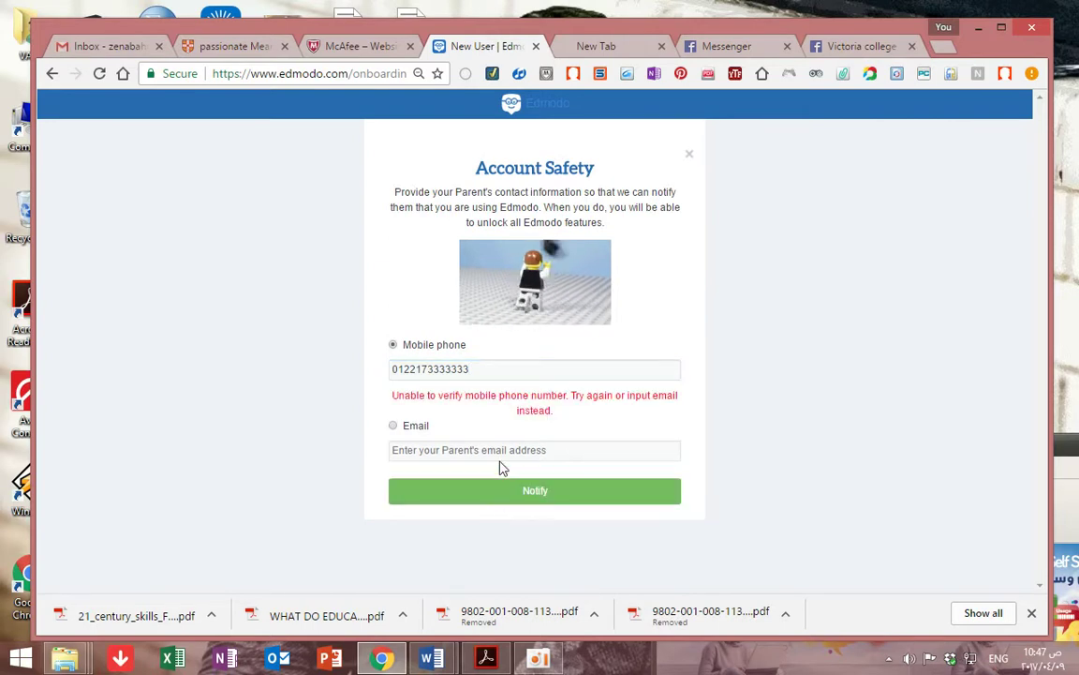
click(515, 375)
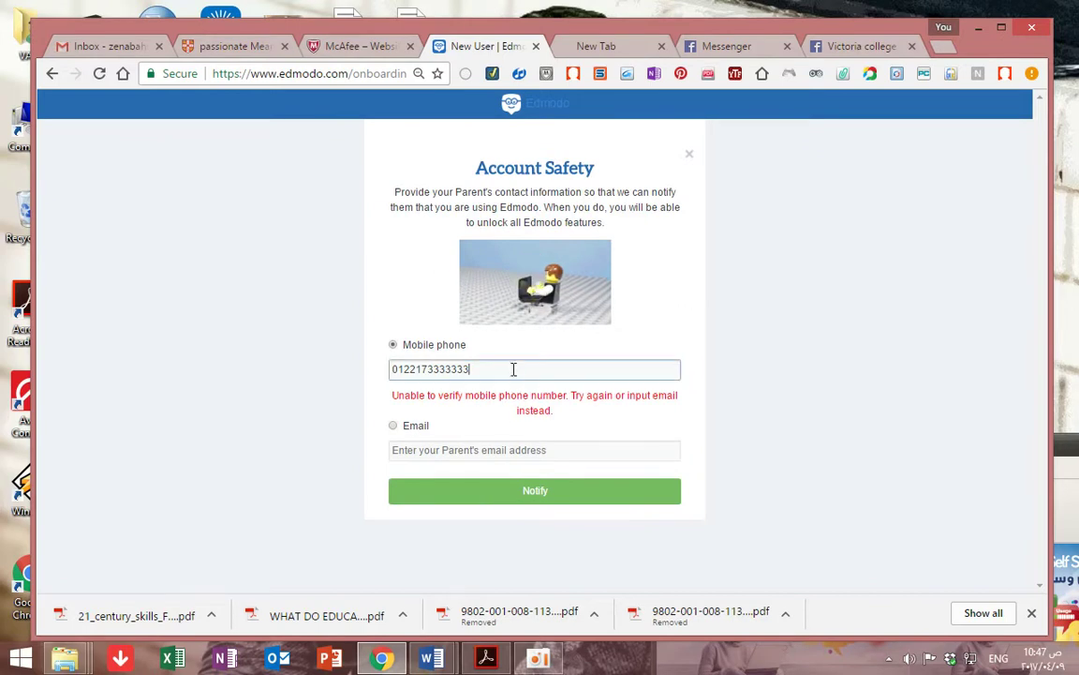
double_click(507, 368)
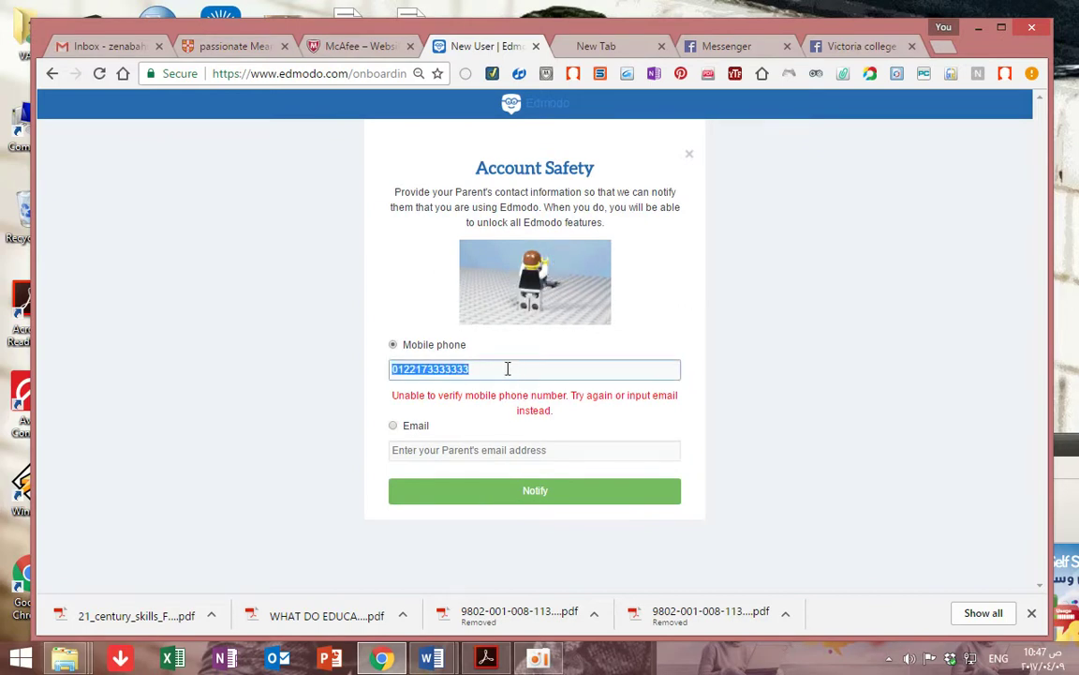
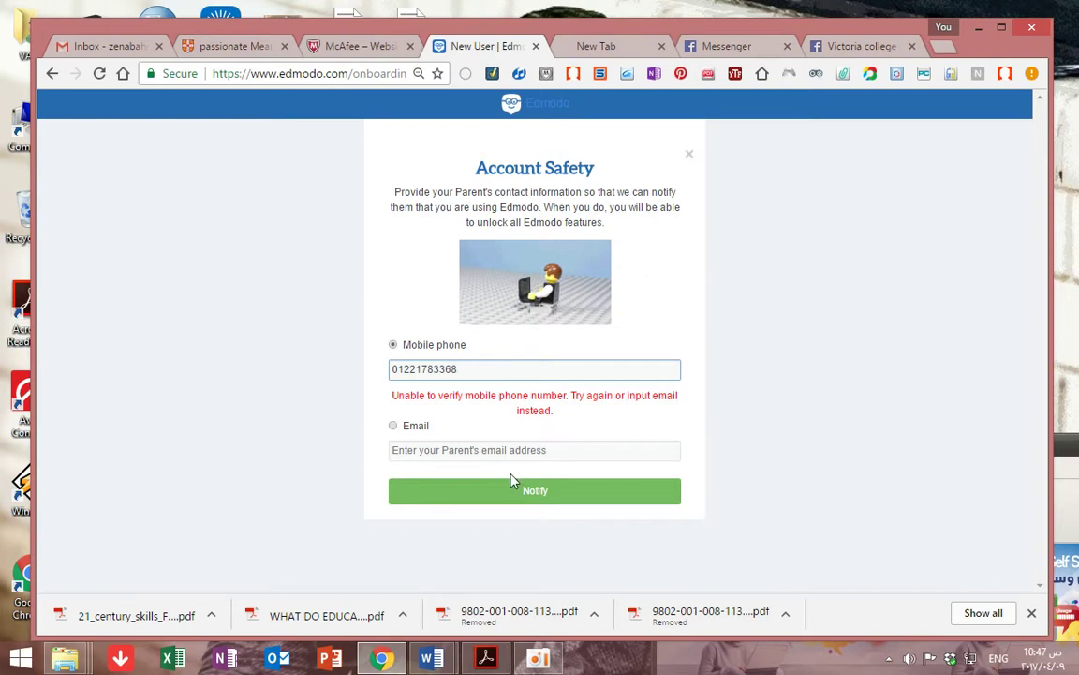
click(518, 495)
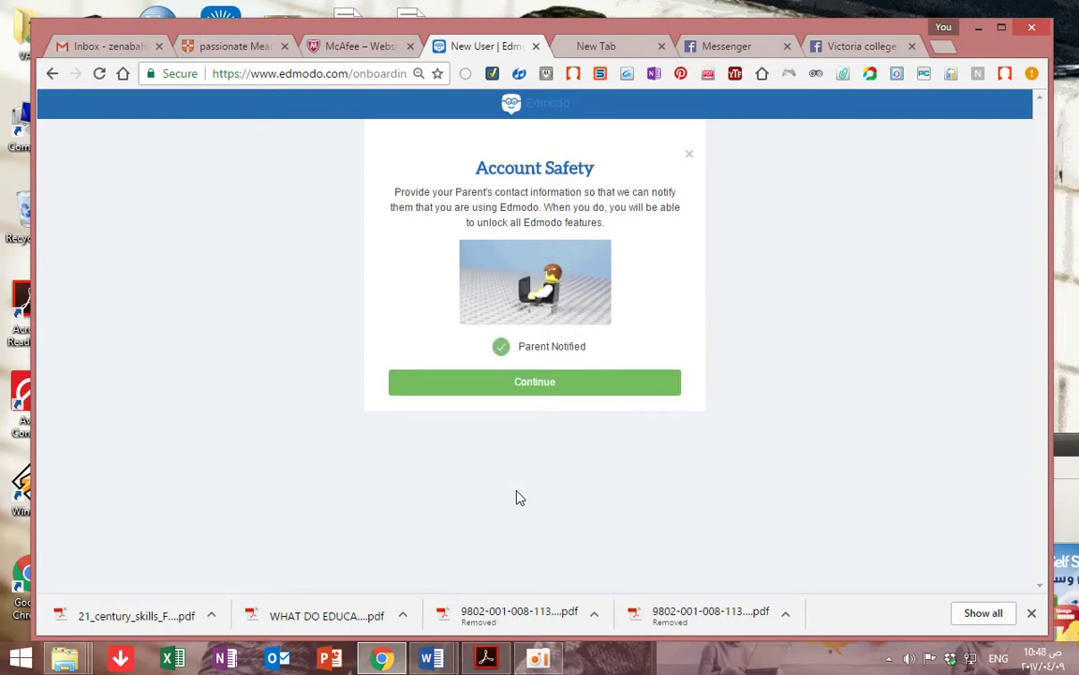
click(535, 388)
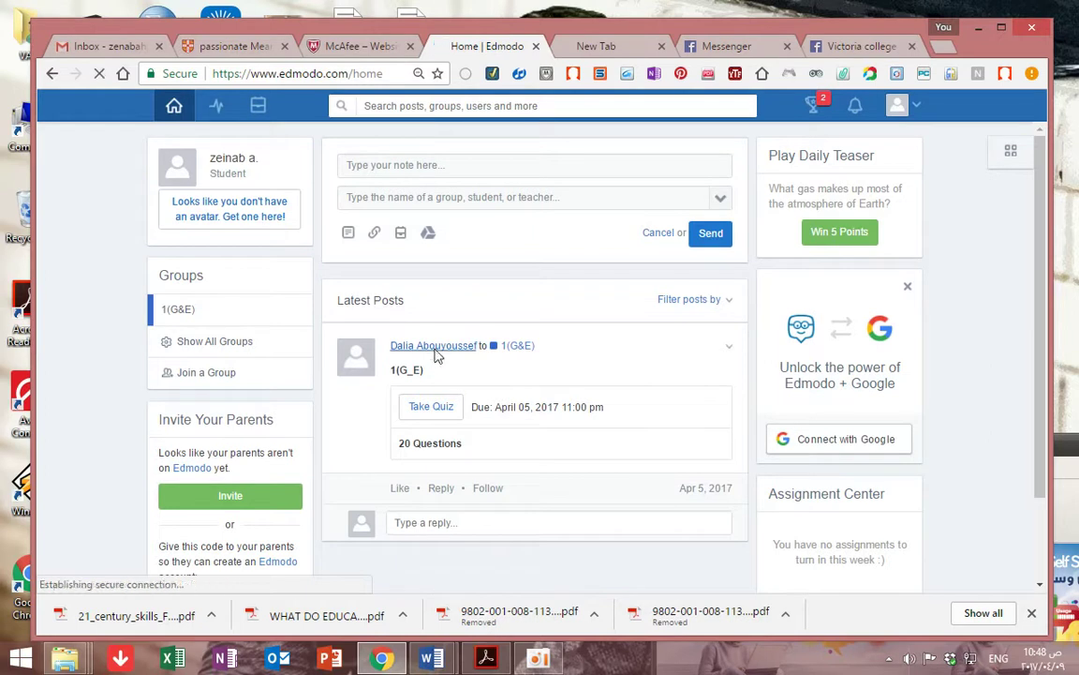
Open the 1(G_E) quiz from the Take Quiz link in the class feed
click(435, 410)
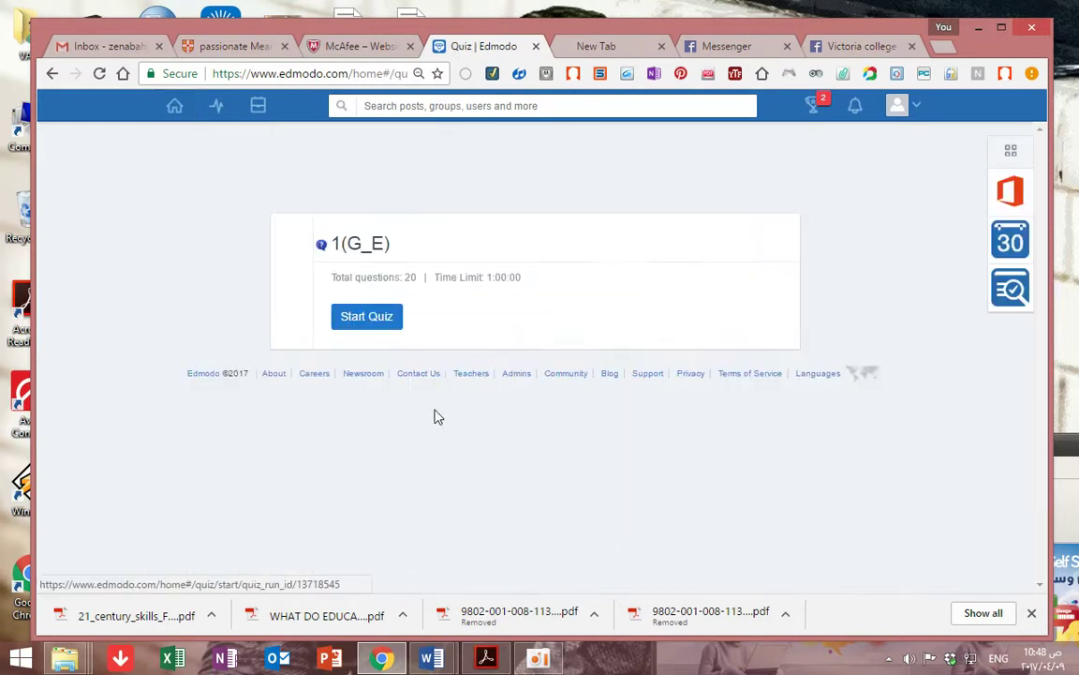
Start the 1(G_E) quiz with the browser window maximised and review Question 1
click(367, 319)
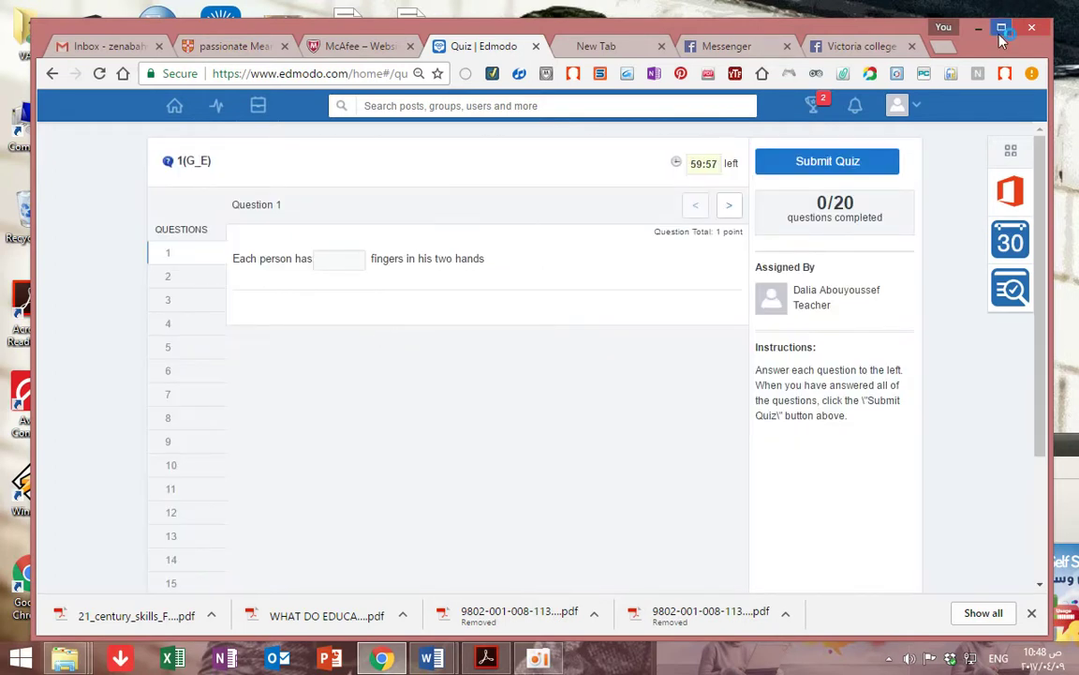
double_click(905, 30)
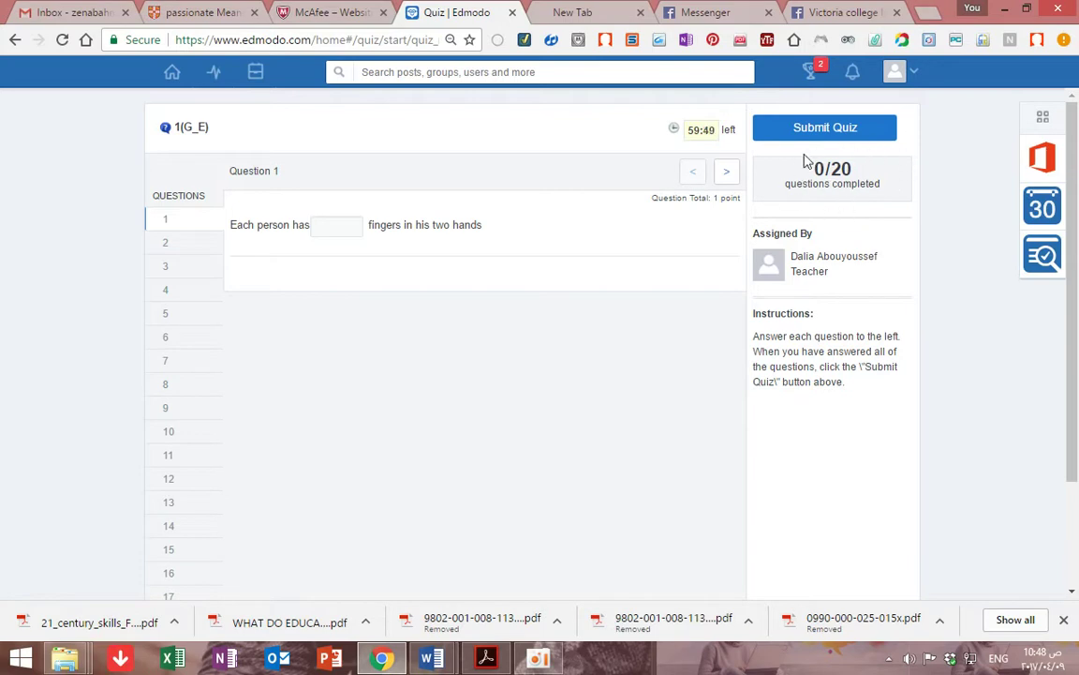
scroll(195, 339, down, 3)
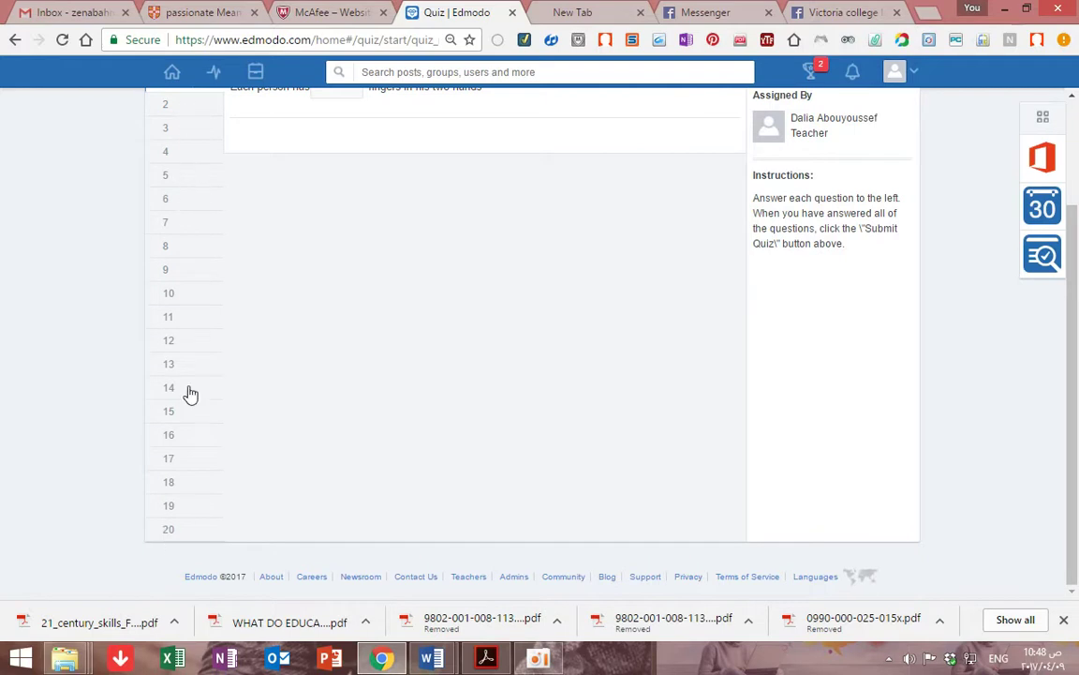
scroll(229, 340, up, 3)
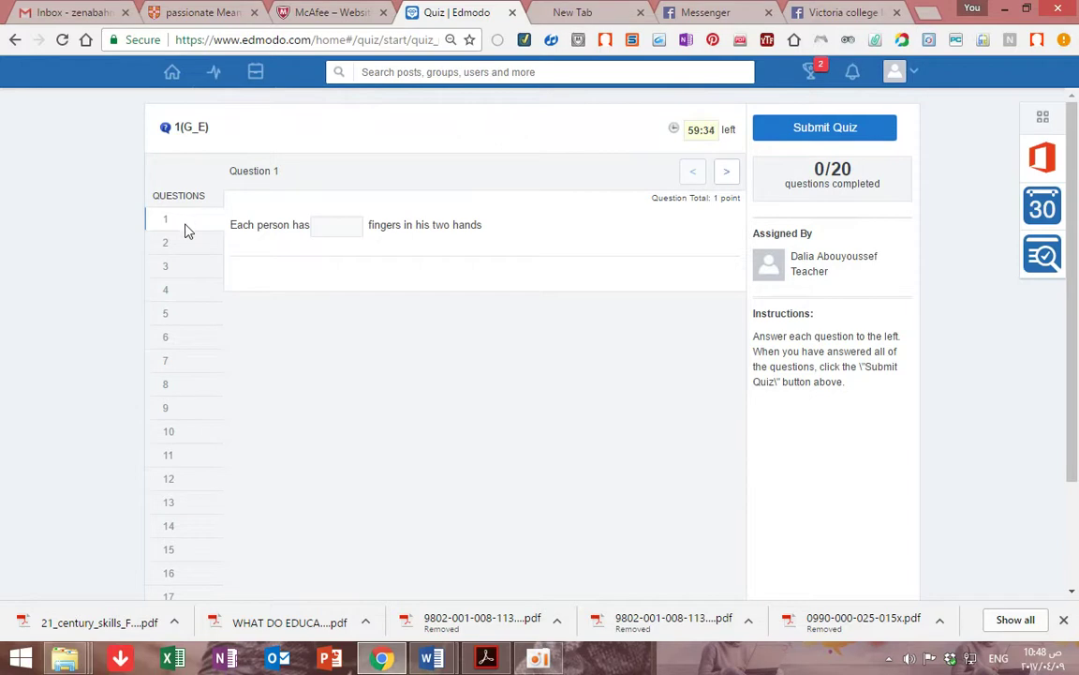
Answer Question 2 with 2 and Question 3 with 3
click(728, 172)
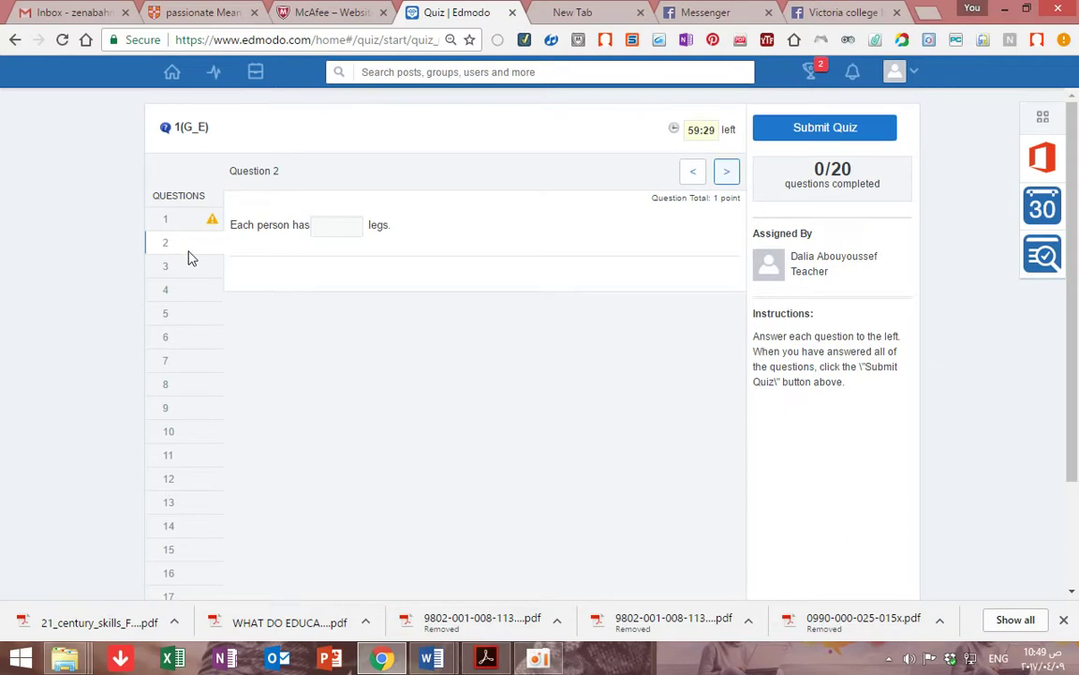
click(344, 225)
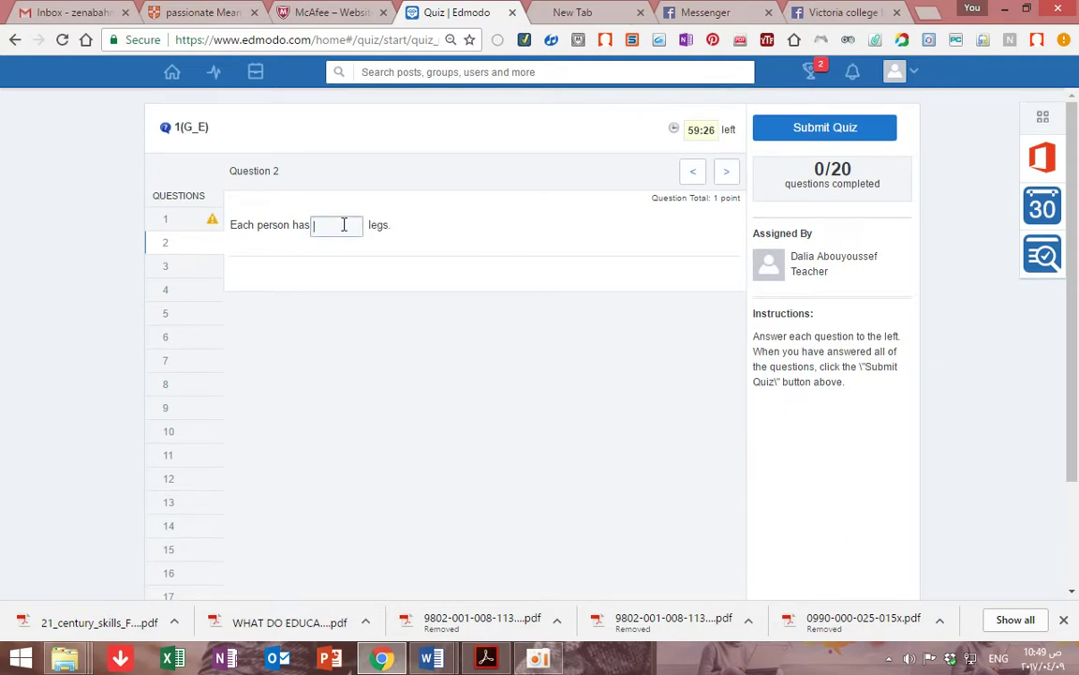
text(2)
click(727, 172)
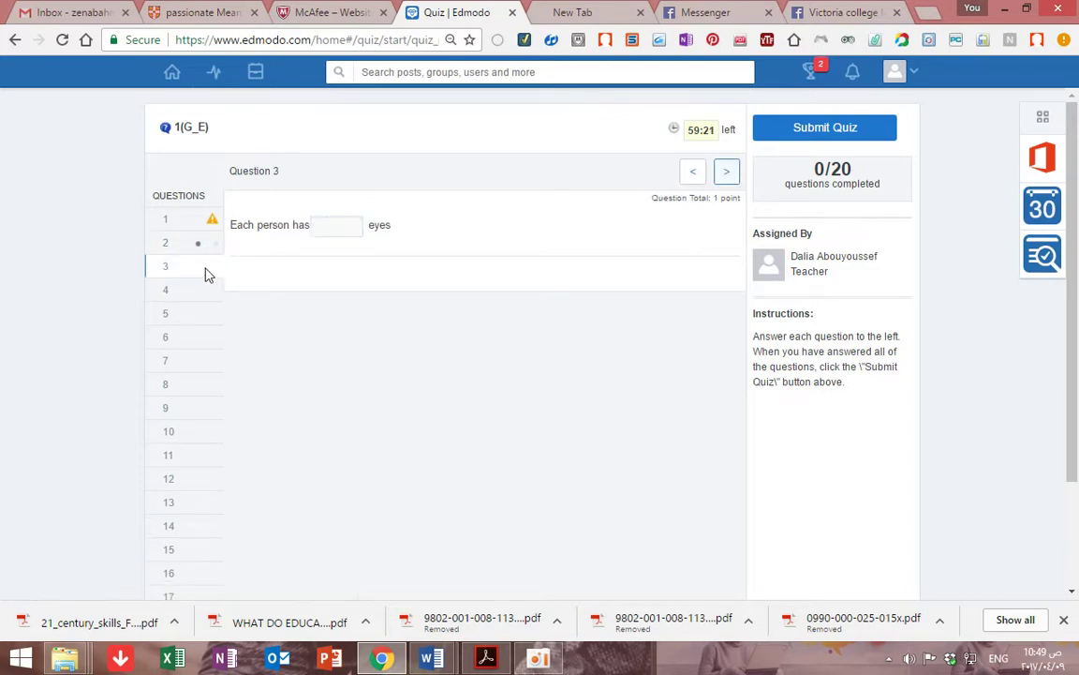
click(345, 224)
text(3)
Skip Questions 4 through 11 to reach Question 12's counting task
click(727, 172)
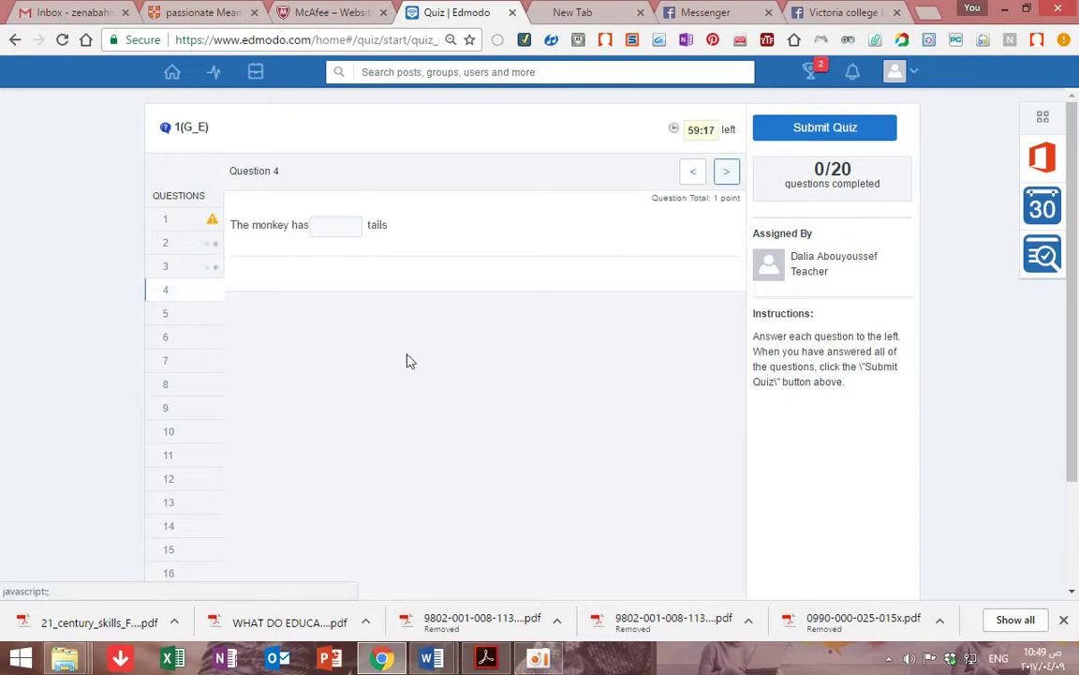
click(191, 316)
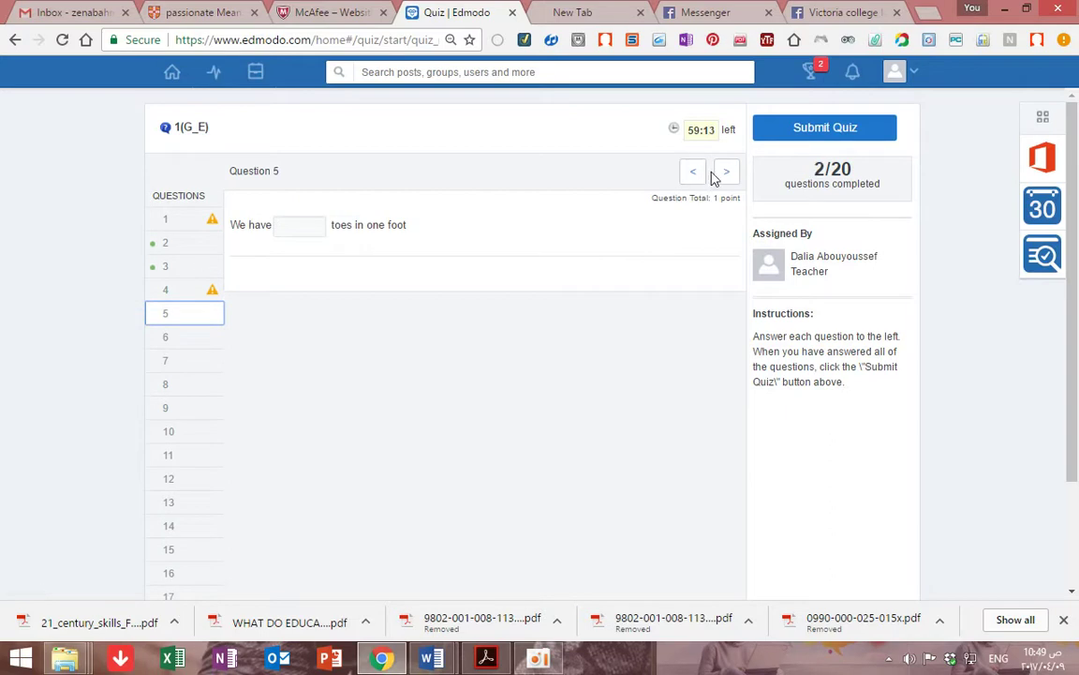
click(726, 172)
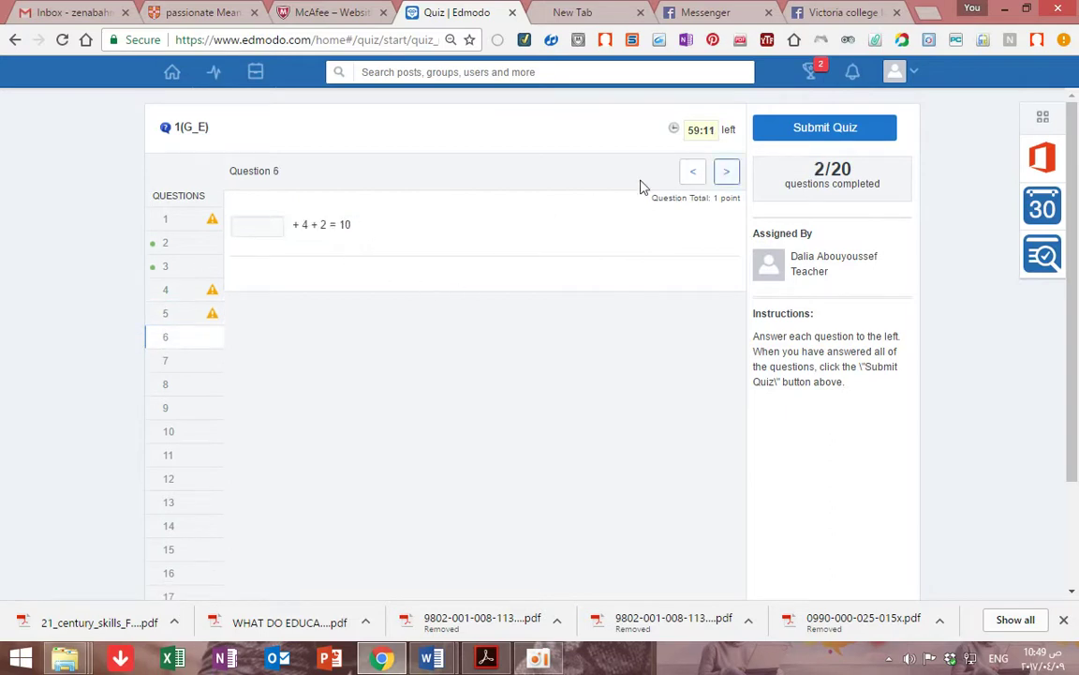
click(726, 176)
click(727, 178)
click(726, 178)
click(726, 178)
click(726, 178)
click(726, 178)
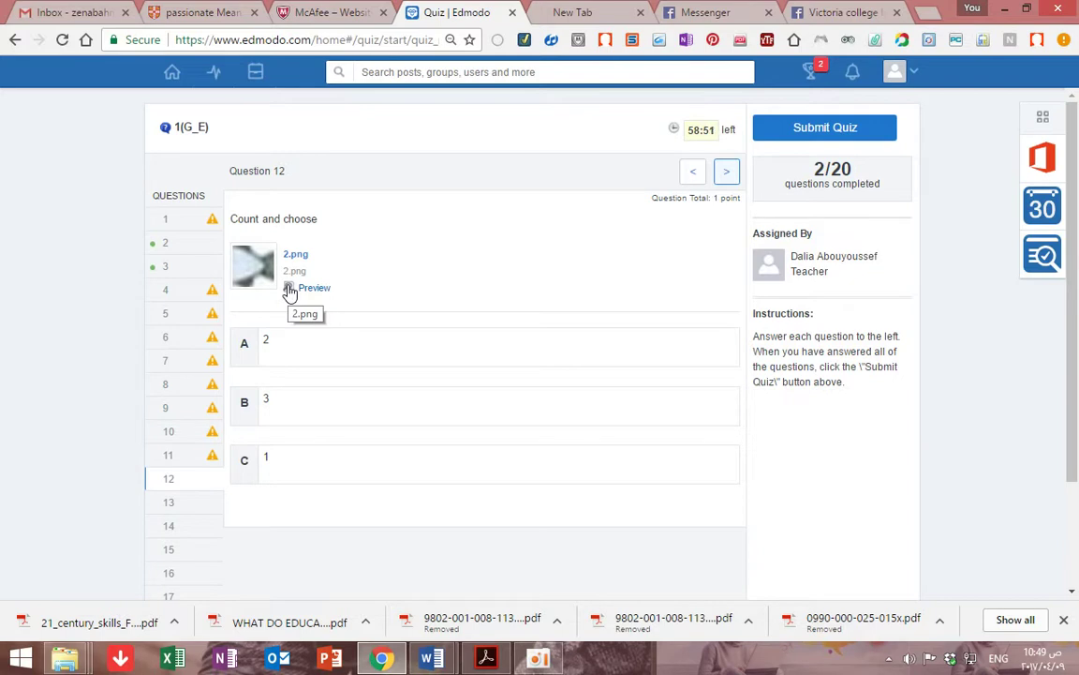
Check the pictures, then answer question 12 with 2 and question 13 with 6
click(291, 290)
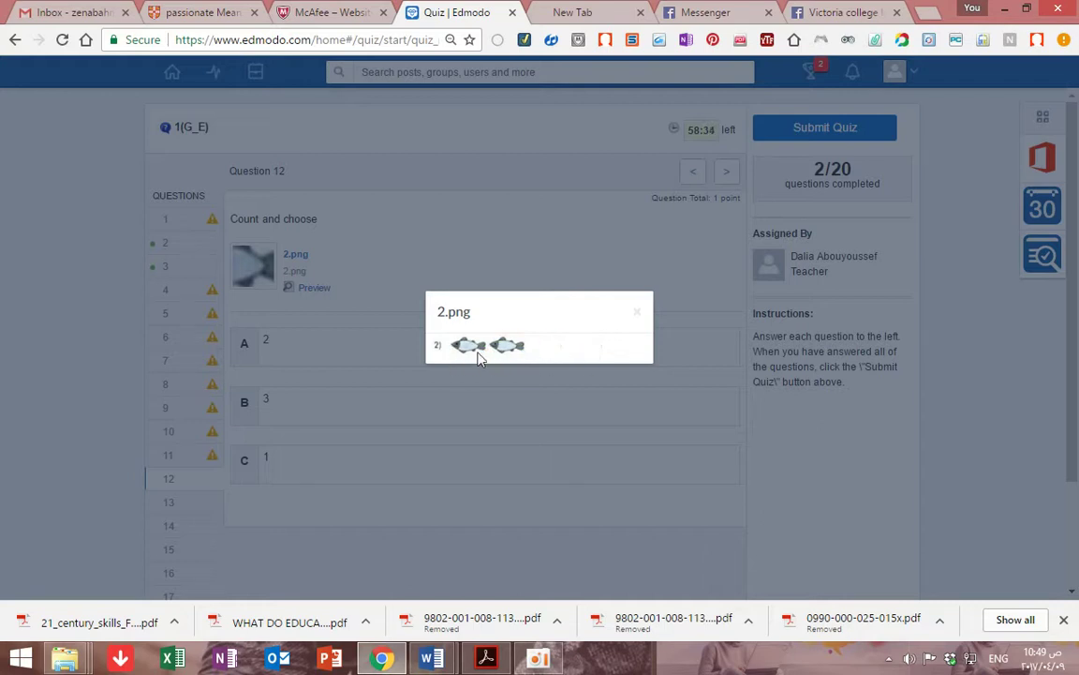
click(638, 312)
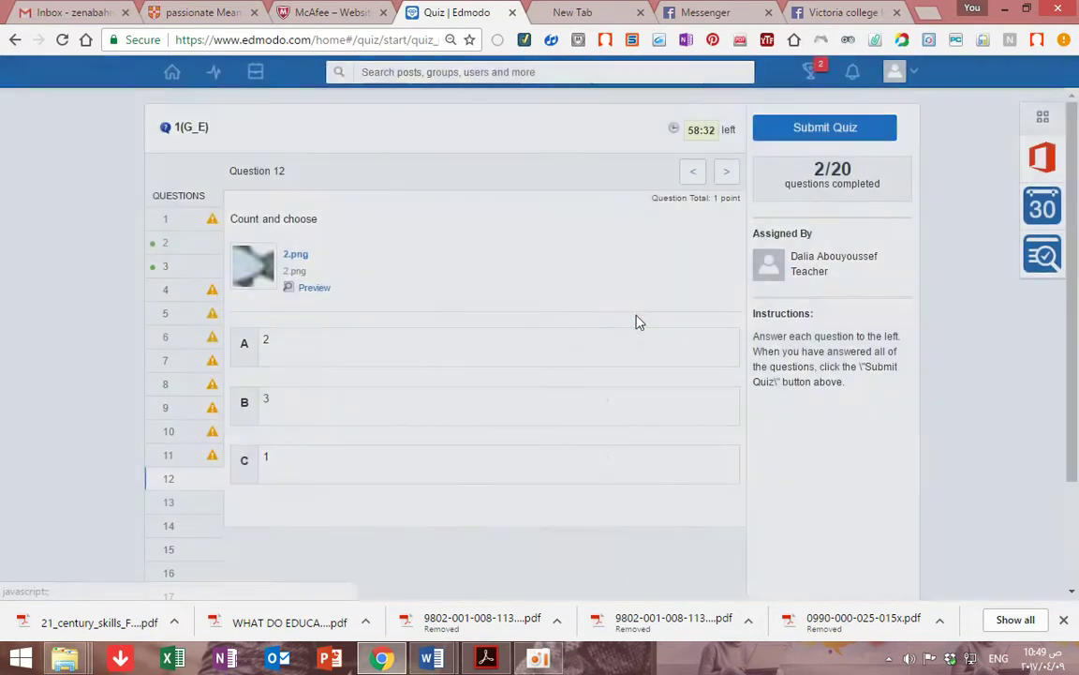
click(288, 357)
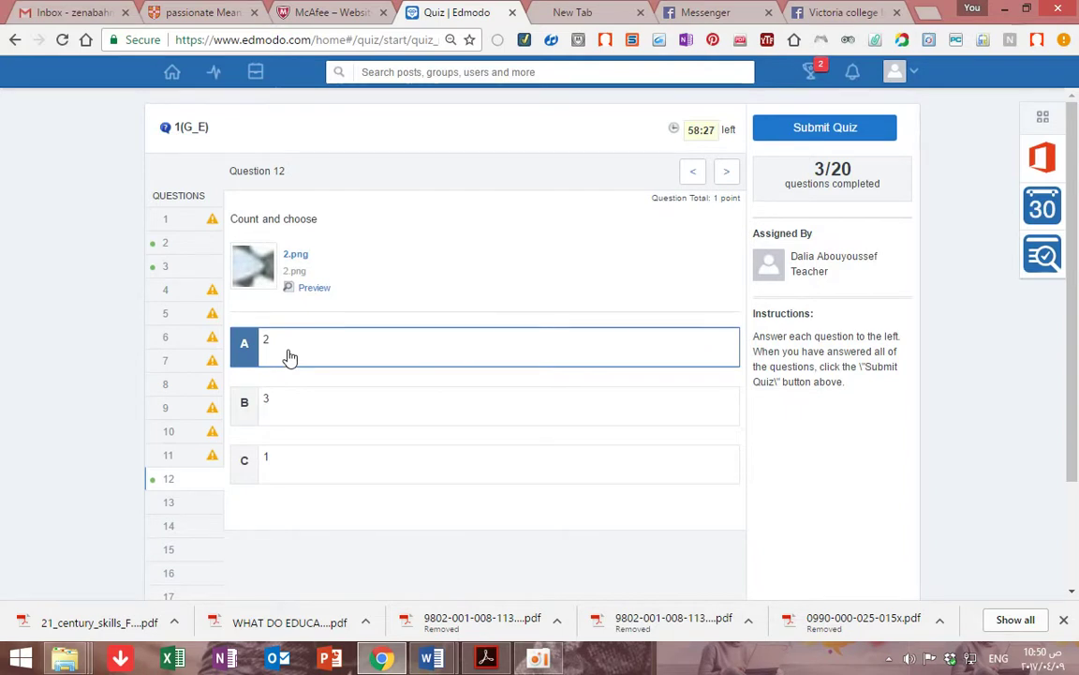
click(189, 503)
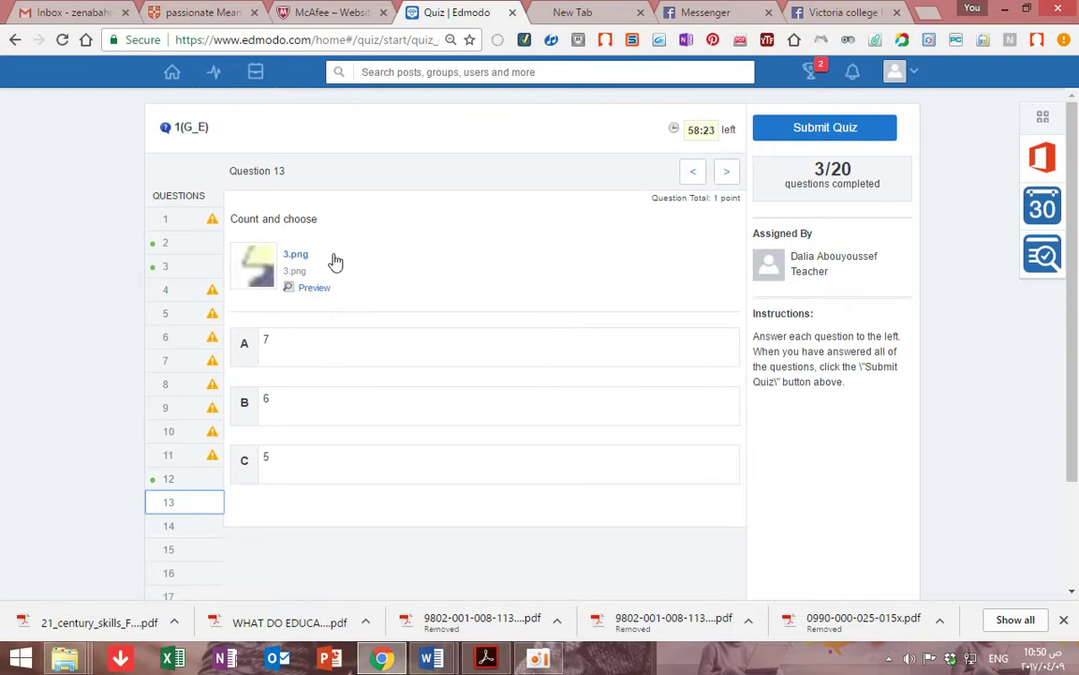
click(293, 291)
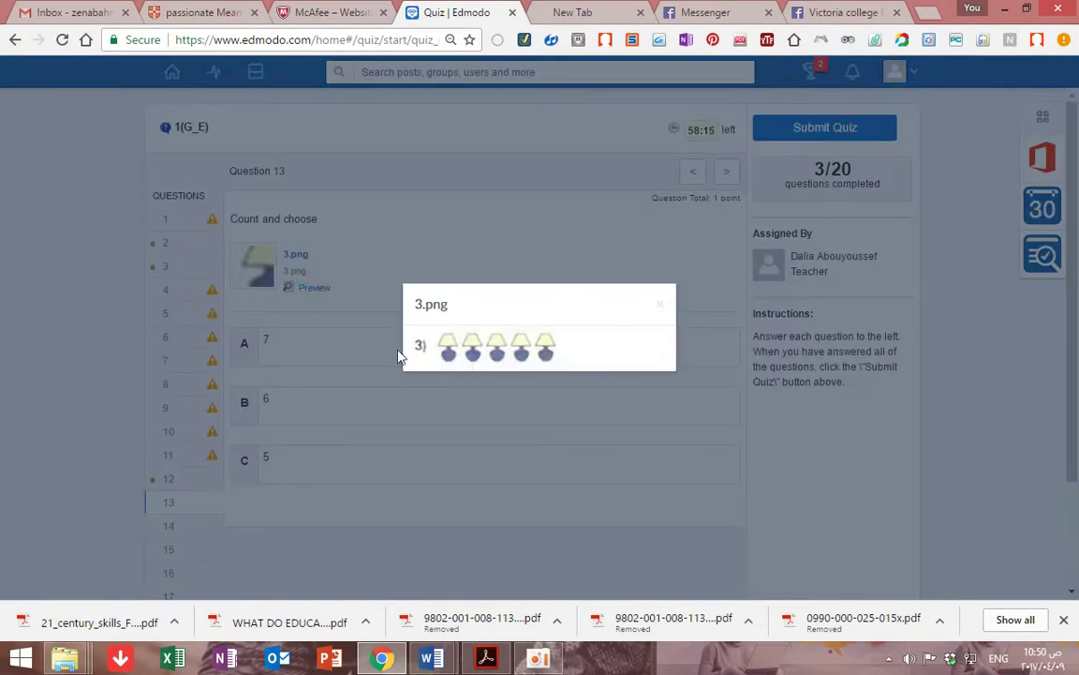
click(660, 305)
click(393, 406)
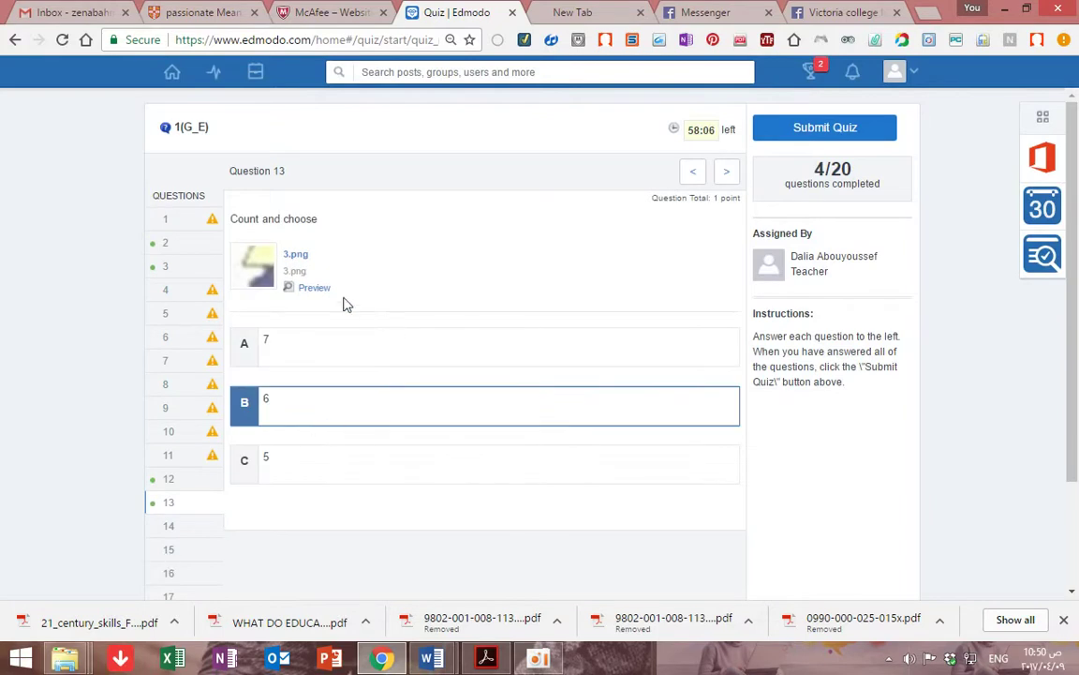
Advance through the remaining questions to question 20
scroll(369, 368, down, 2)
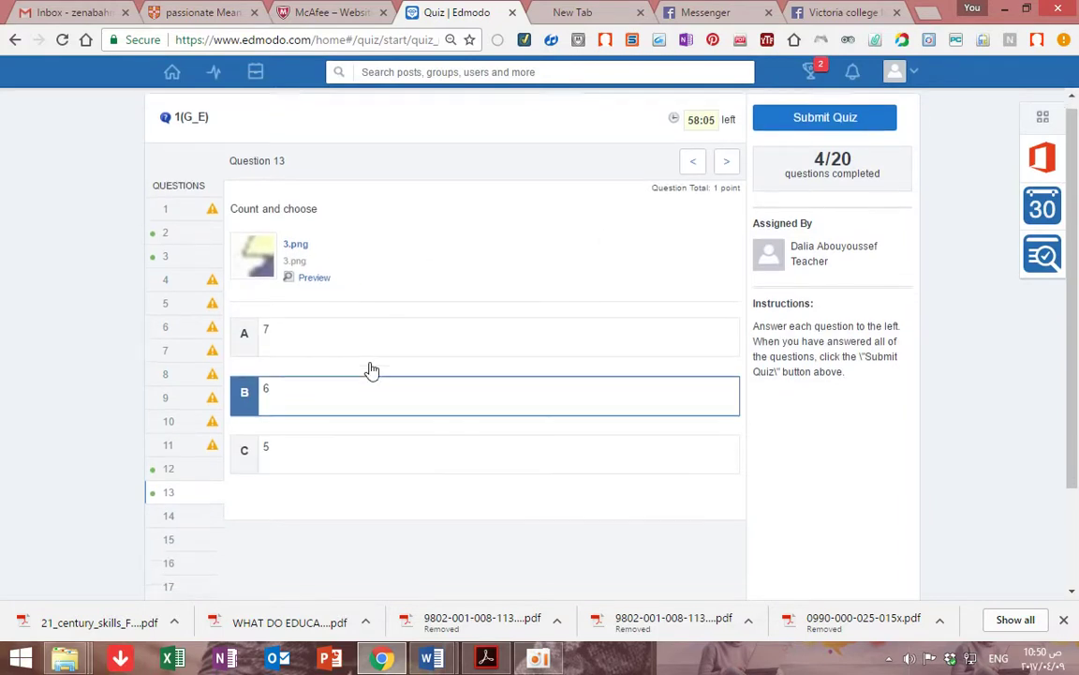
scroll(345, 376, up, 2)
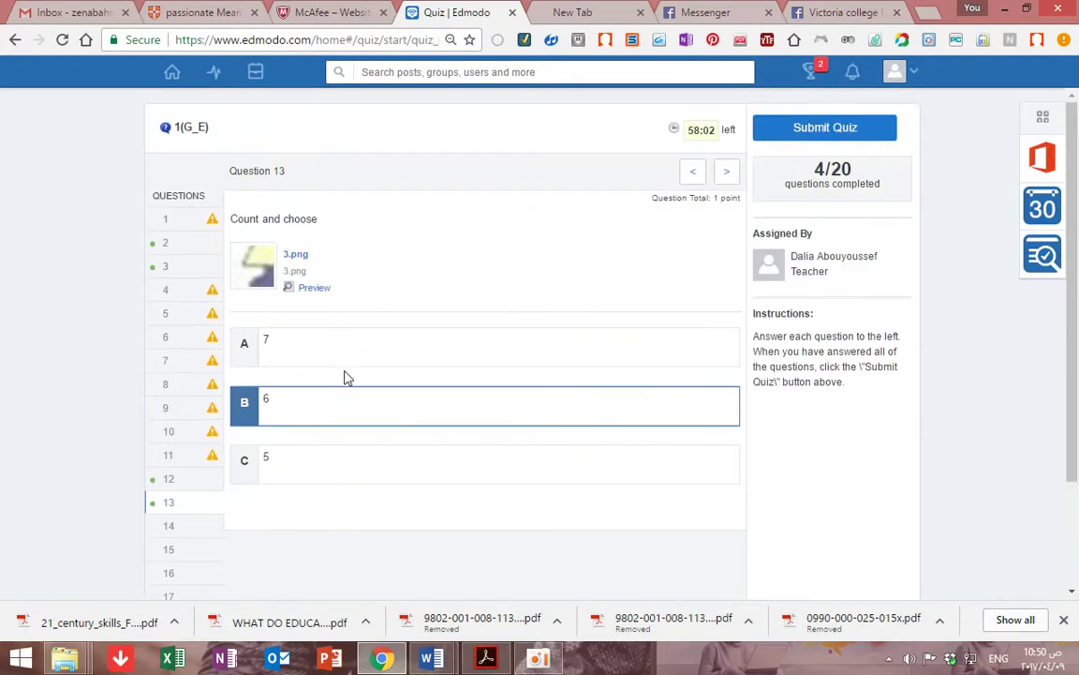
click(727, 173)
click(729, 176)
click(728, 174)
click(728, 175)
click(728, 175)
click(728, 174)
click(728, 174)
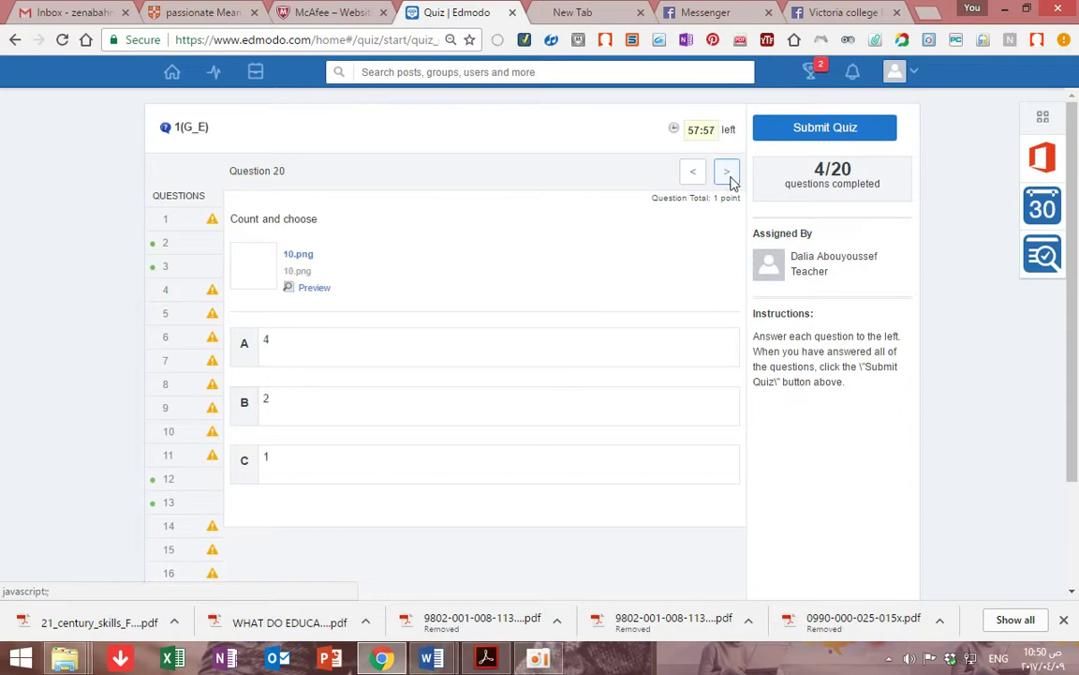
Go back to question 1 and begin submitting, bringing up the 16-unanswered-questions warning
click(208, 220)
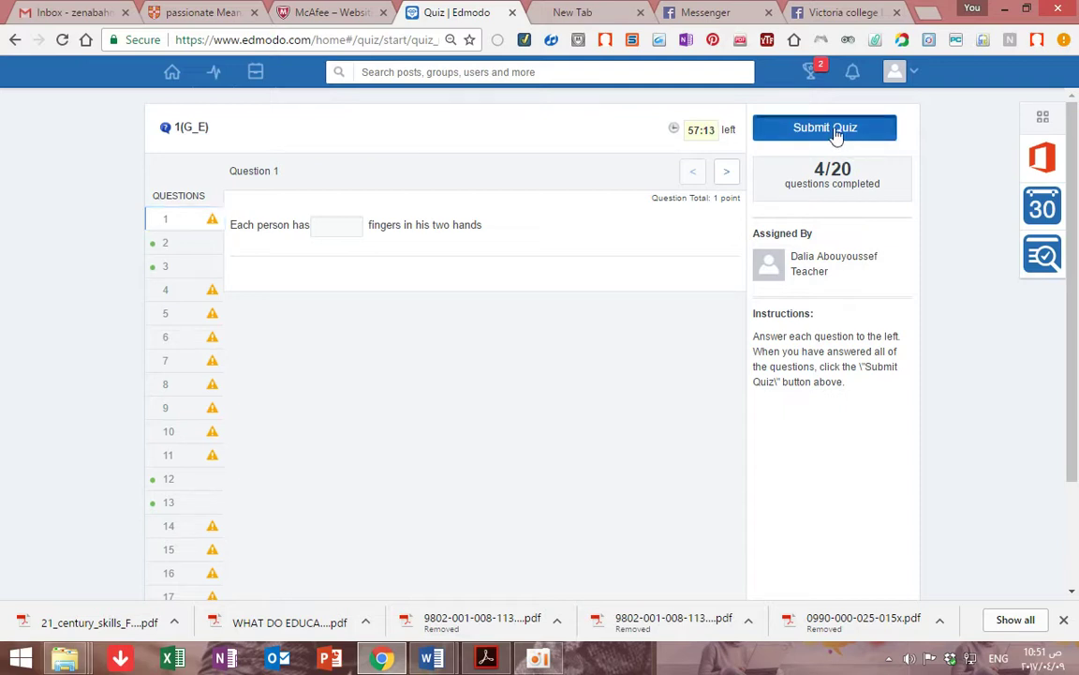
click(836, 131)
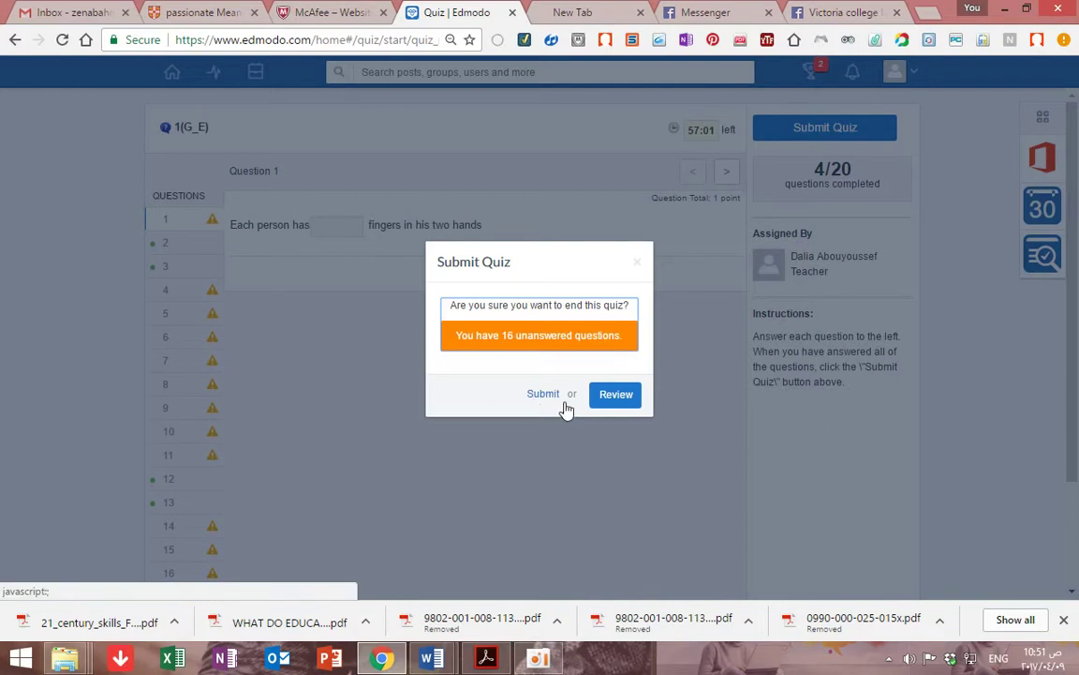
Review unanswered questions, enter 10 in question 1's blank, and move on to question 4
click(622, 403)
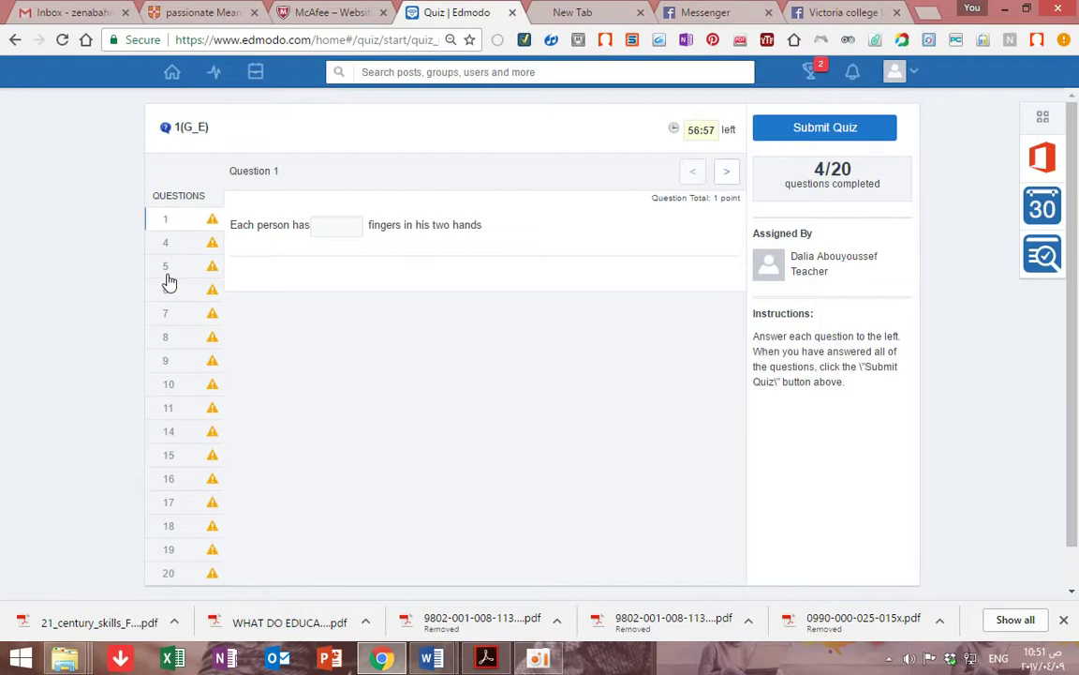
scroll(169, 281, down, 1)
scroll(168, 281, up, 1)
scroll(239, 459, down, 1)
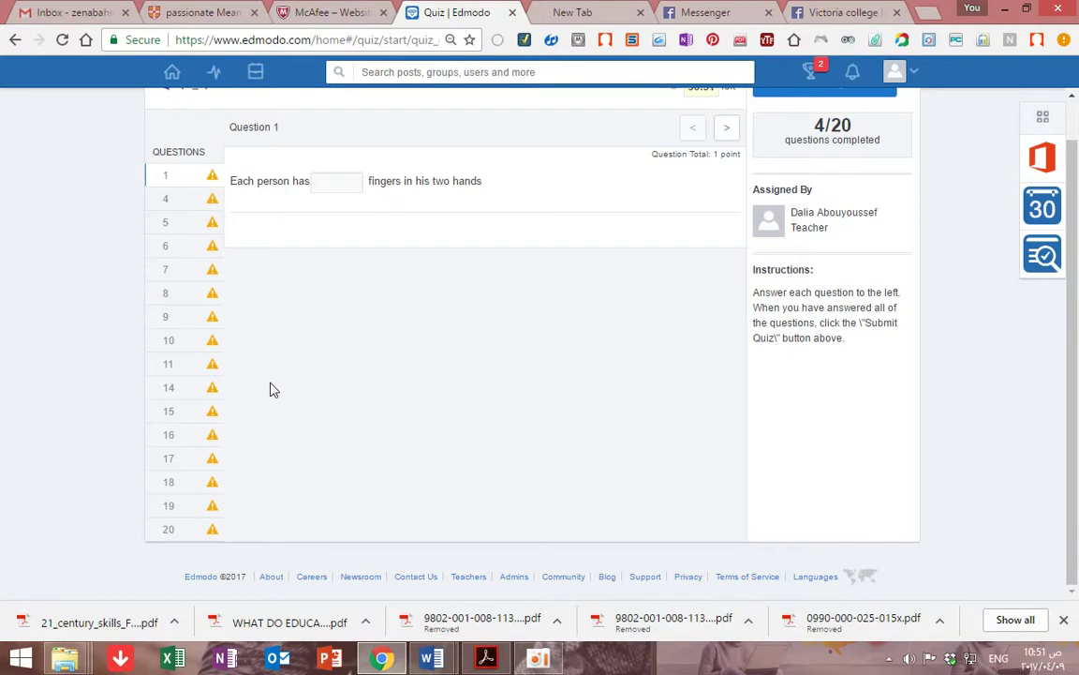
click(210, 183)
click(344, 180)
text(10)
click(726, 131)
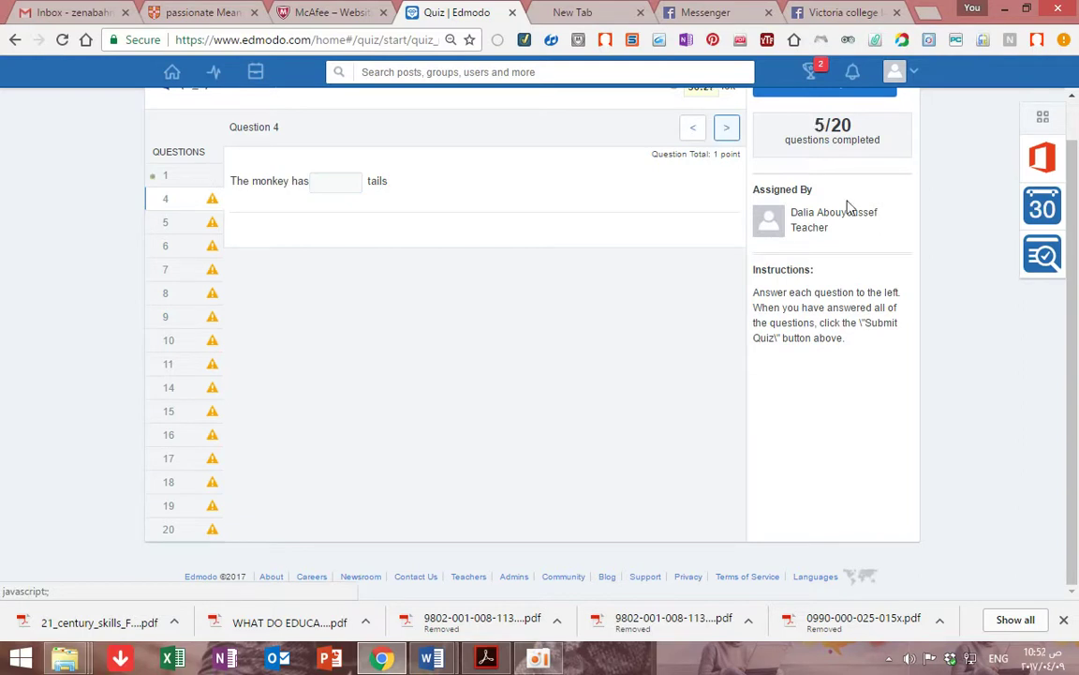
scroll(1075, 235, up, 1)
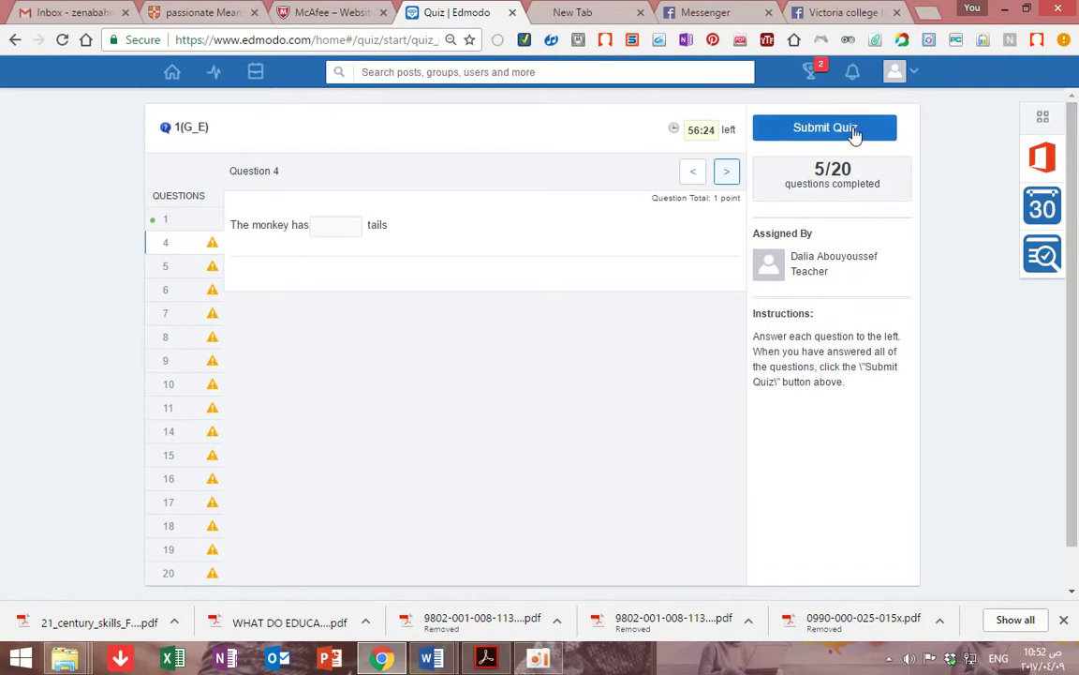
Confirm submission of the 1(G_E) quiz and view its 3/20 results
click(855, 131)
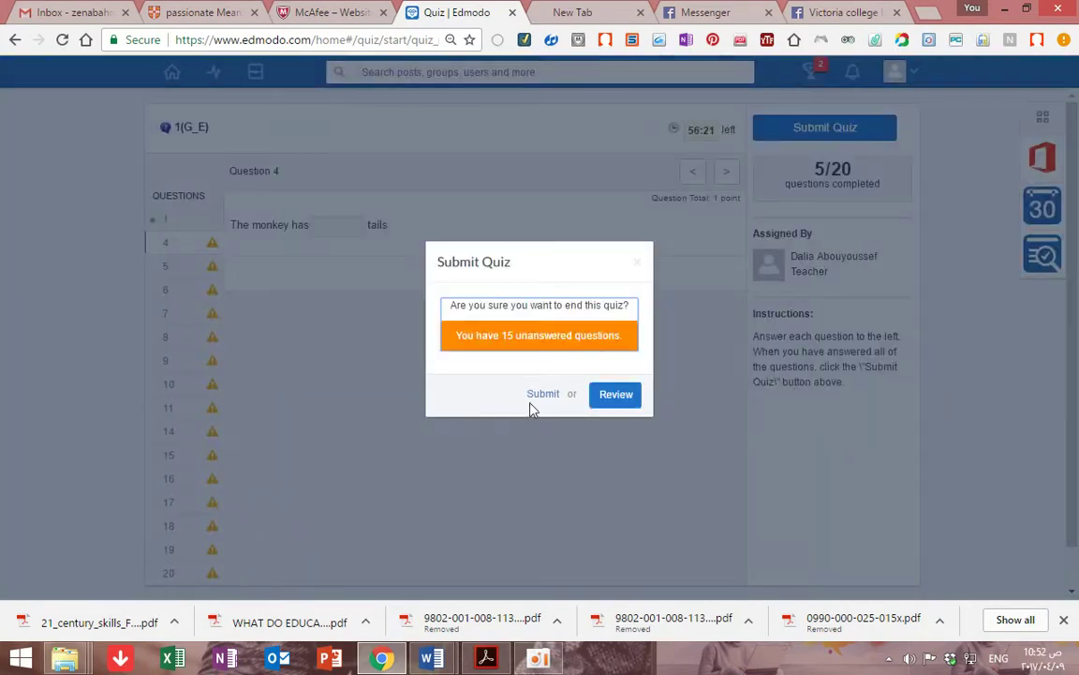
click(540, 395)
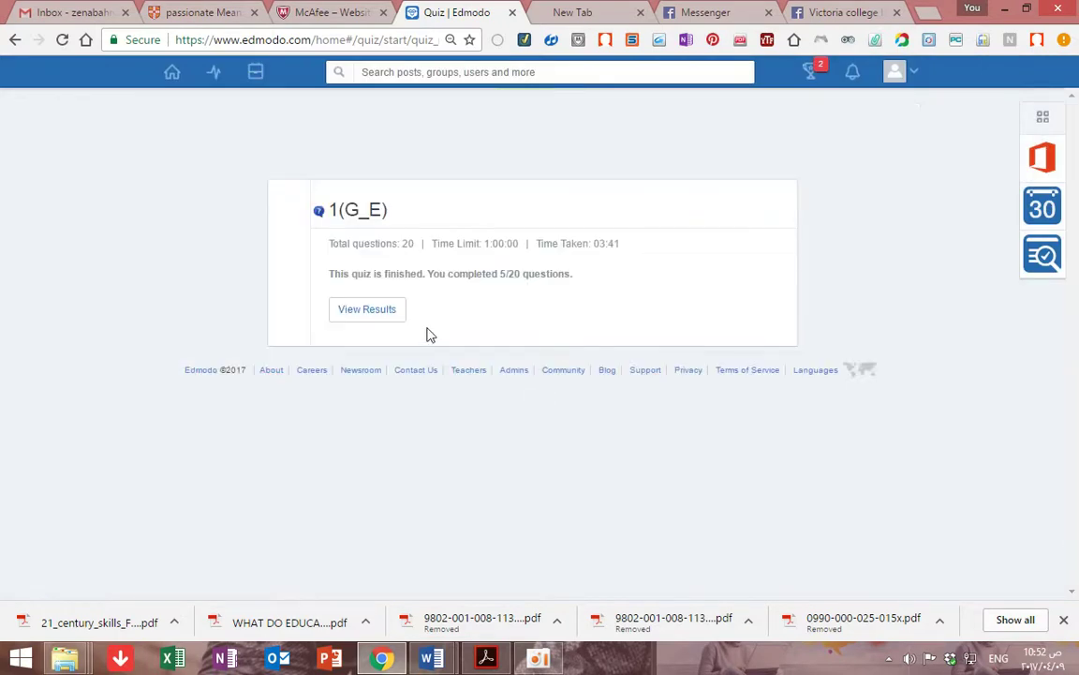
click(372, 310)
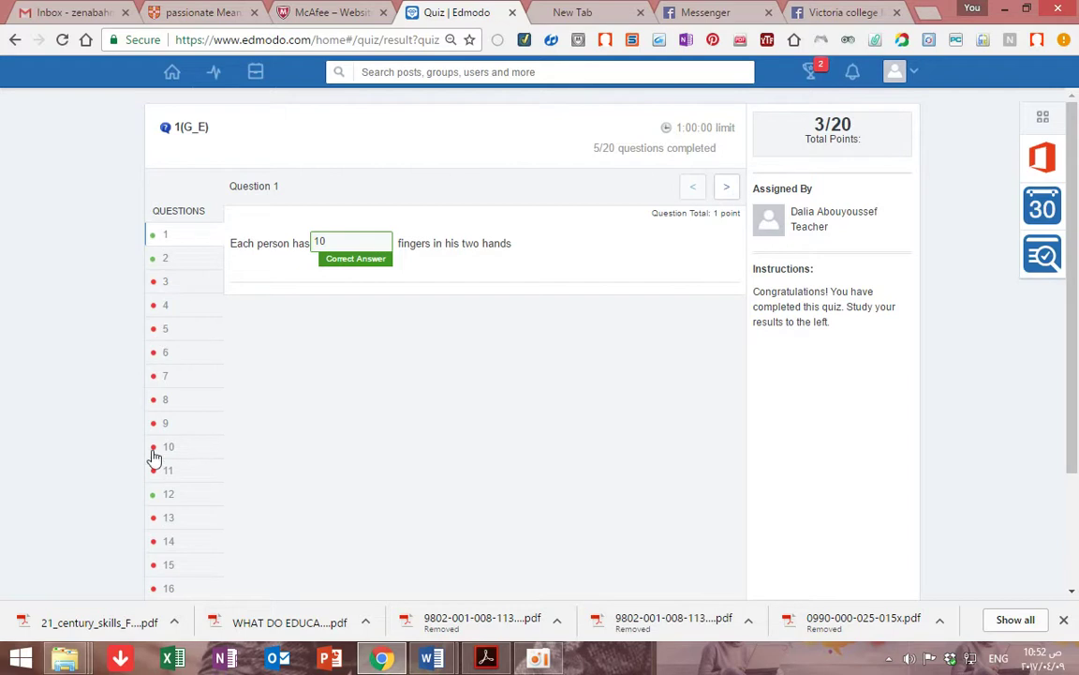
Inspect results for questions 3, 5 and 7 at 125% zoom, ending on question 3 at 90%
click(167, 285)
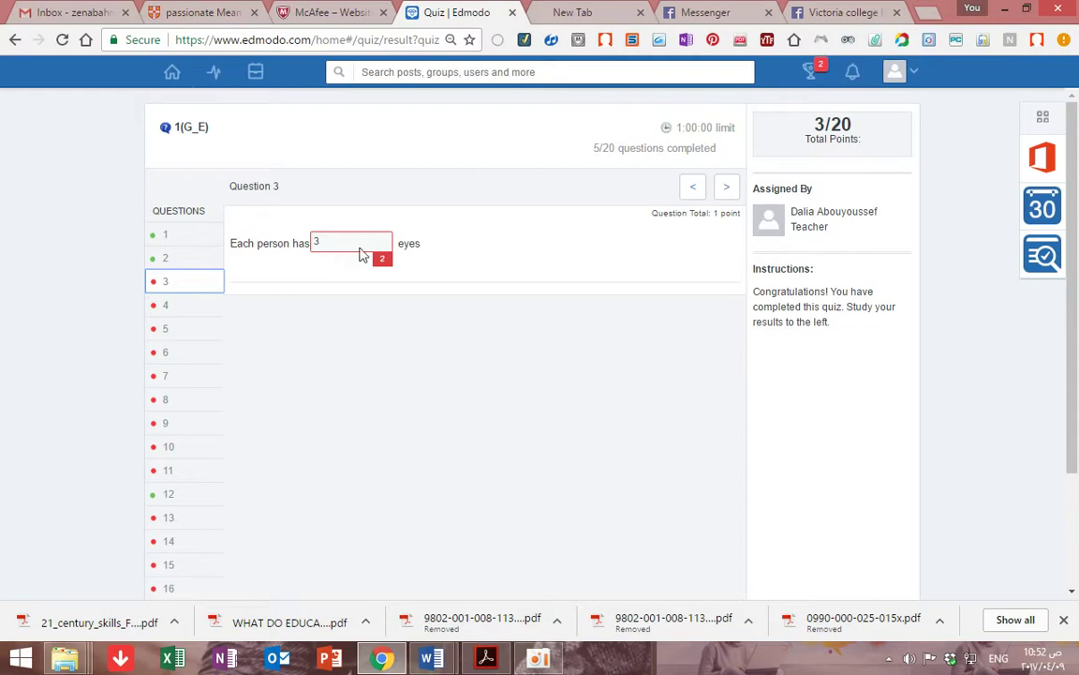
click(181, 333)
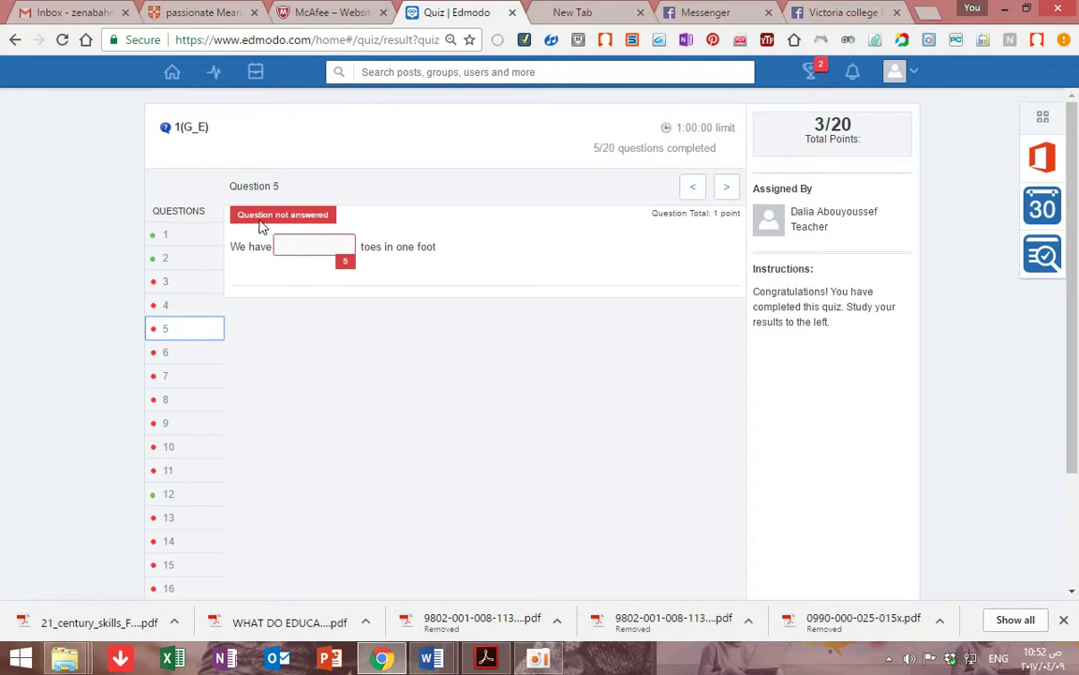
key(ctrl+plus)
key(ctrl+plus)
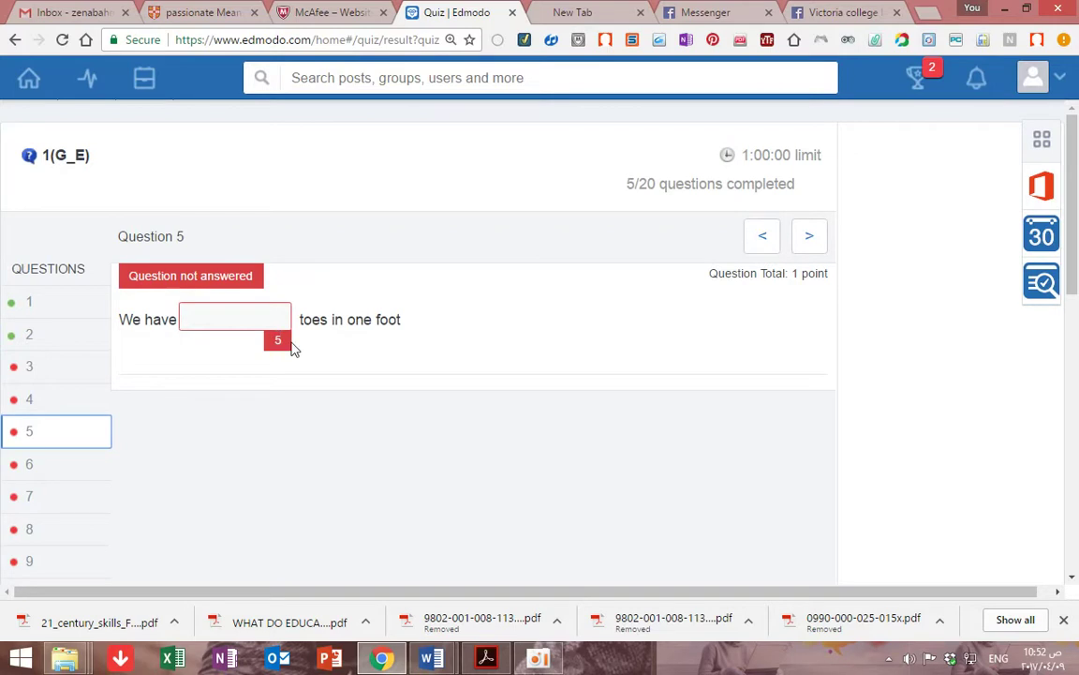
click(46, 500)
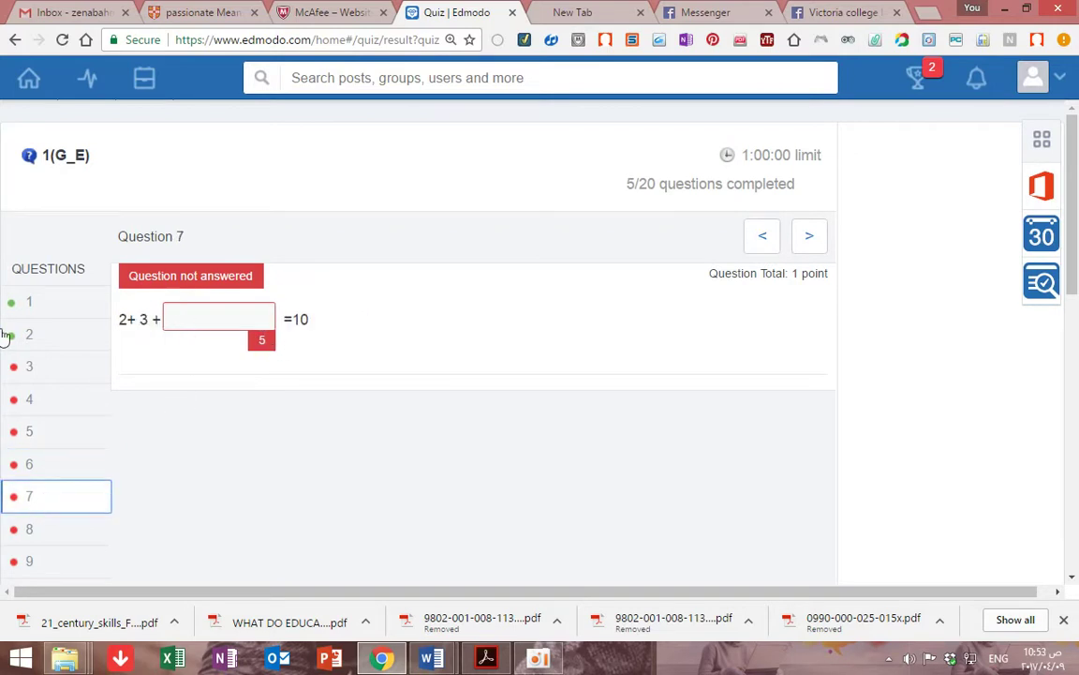
click(49, 365)
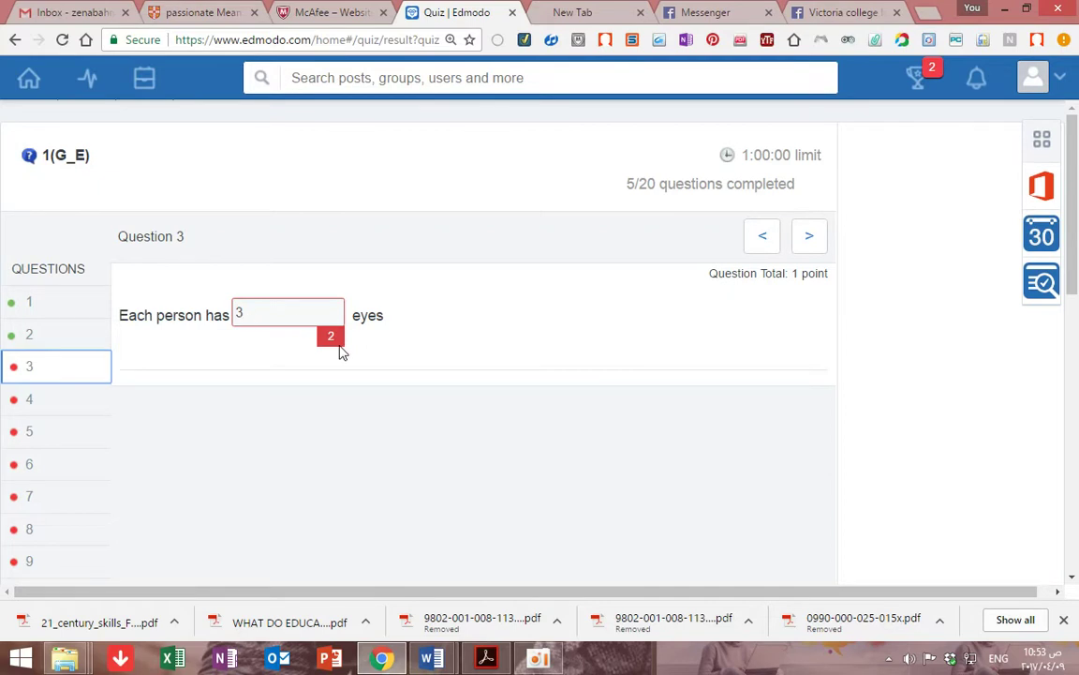
key(ctrl+minus)
key(ctrl+minus)
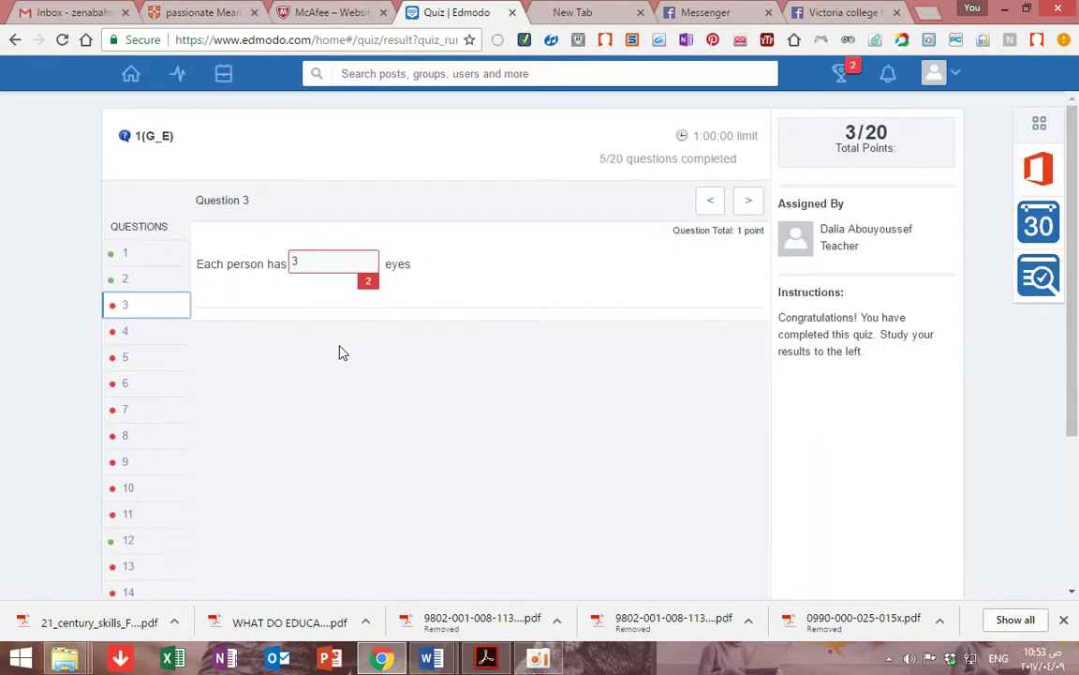
key(ctrl+minus)
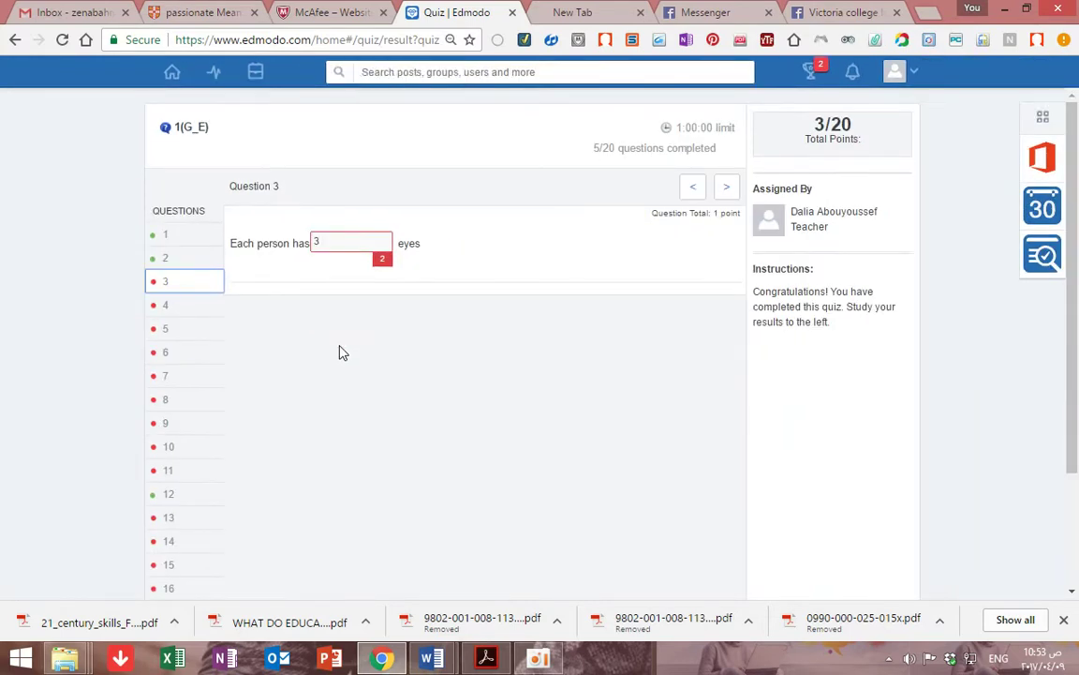
scroll(341, 353, down, 3)
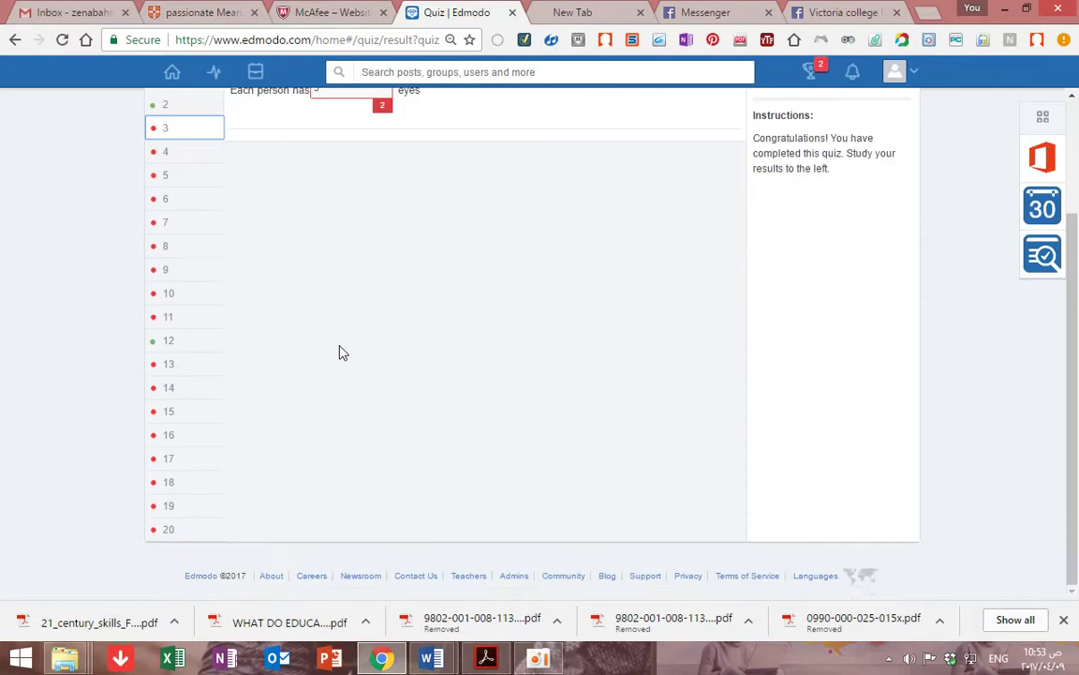
scroll(341, 352, up, 3)
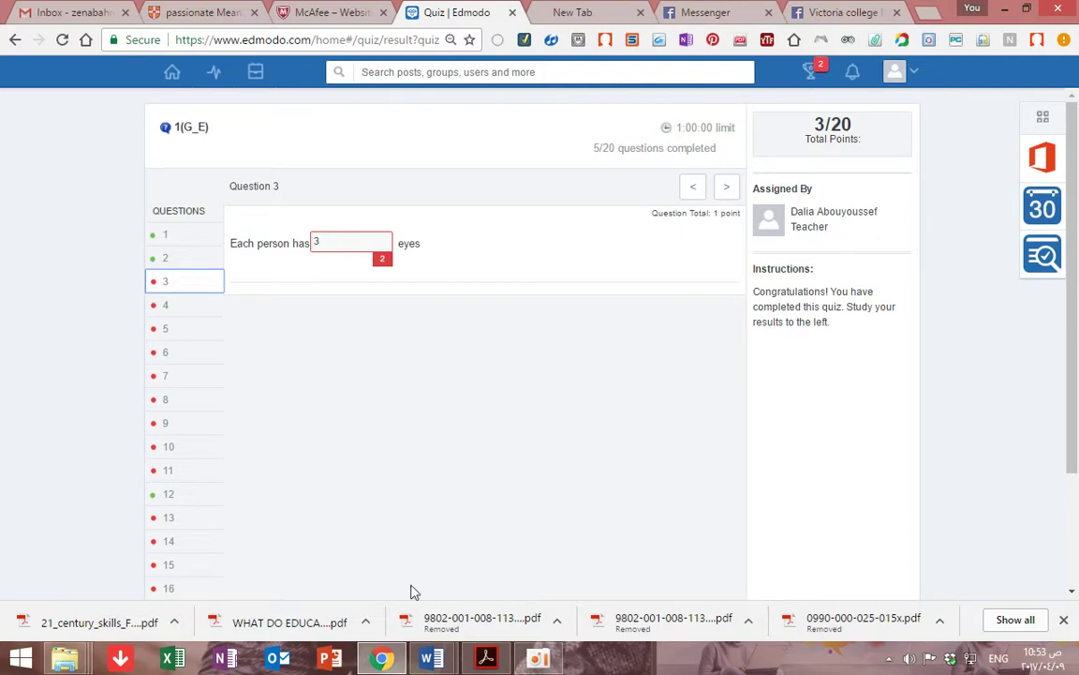
click(536, 659)
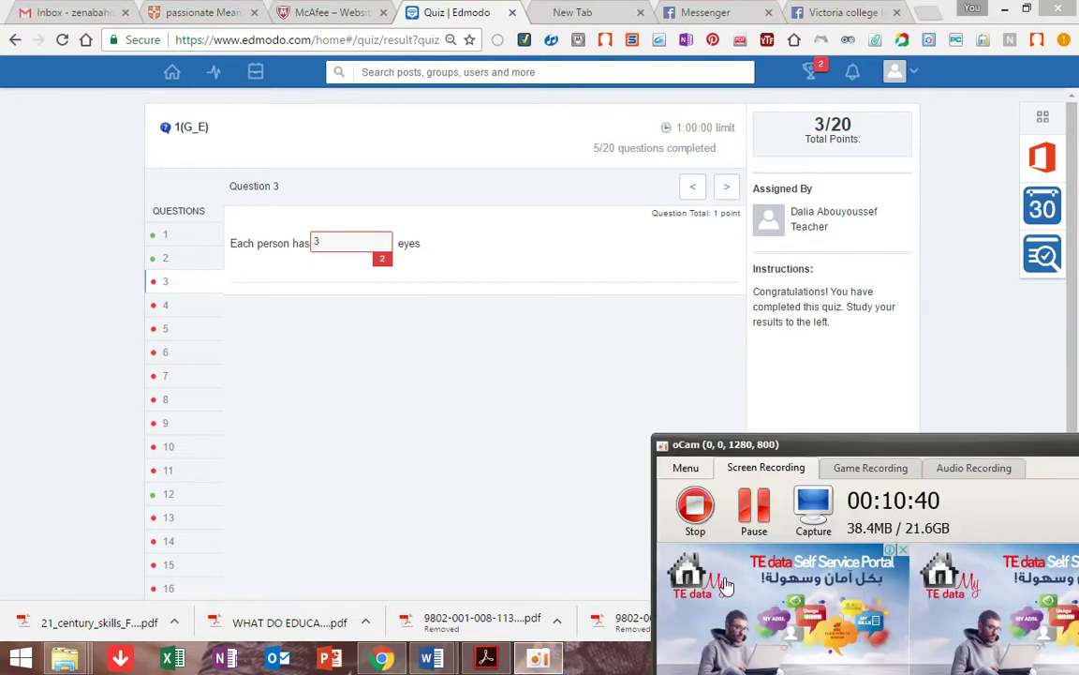